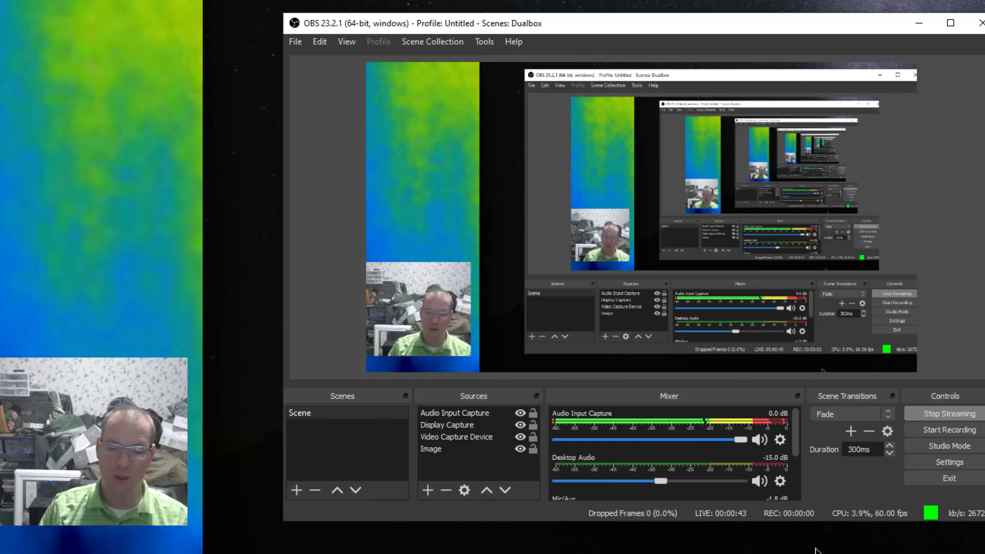
{"action": "key", "text": "alt+Tab"}
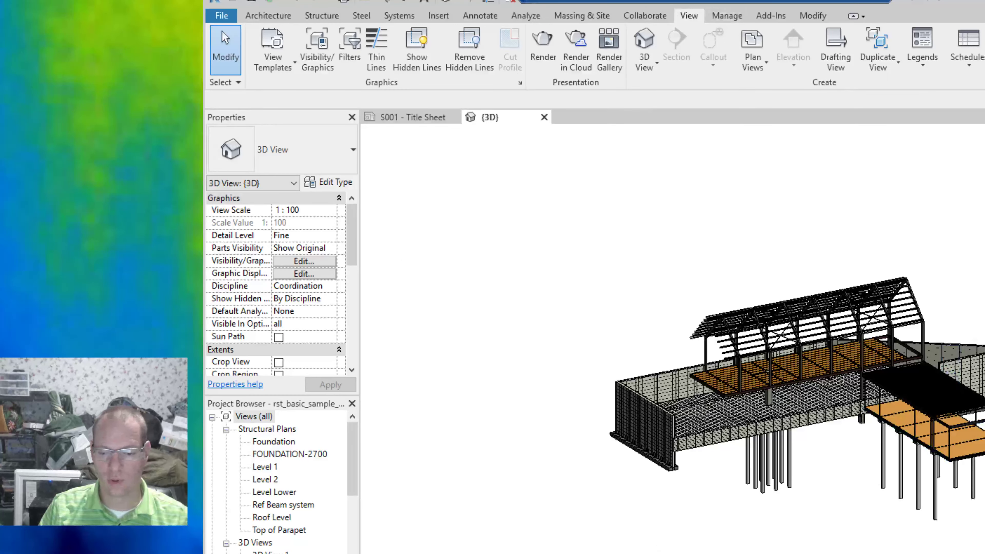
{"action": "key", "text": "alt+Tab"}
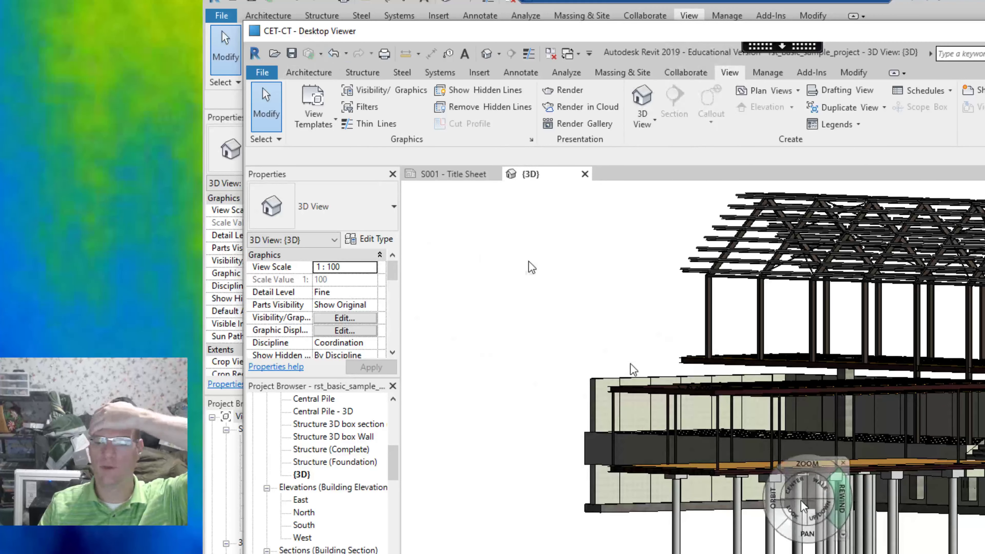
{"action": "key", "text": "alt+Tab"}
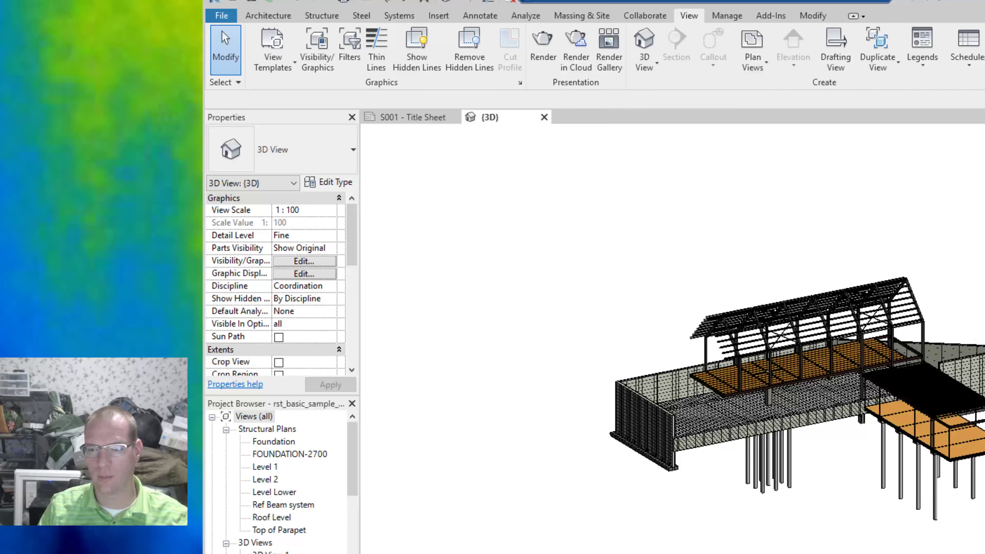
Orbit, zoom and pan the 3D view with the steering wheel to inspect the structural model's roof framing.
{"action": "mouse_move", "coordinate": [834, 446]}
{"action": "middle_mouse_down", "text": "shift"}
{"action": "mouse_move", "coordinate": [885, 326]}
{"action": "mouse_move", "coordinate": [983, 367]}
{"action": "middle_mouse_up", "text": "shift"}
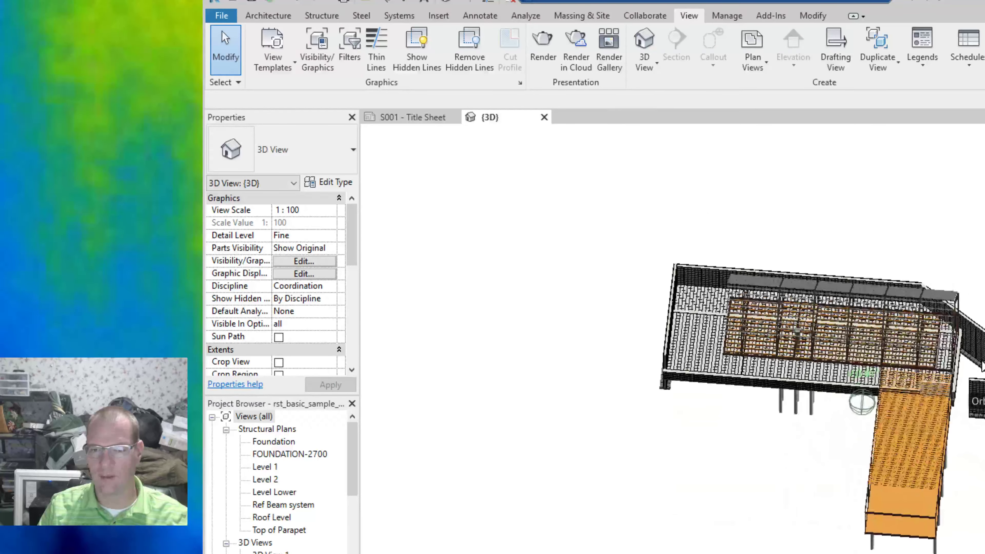
{"action": "left_click_drag", "start_coordinate": [981, 365], "coordinate": [896, 343]}
{"action": "scroll", "coordinate": [896, 342], "scroll_direction": "up", "scroll_amount": 3}
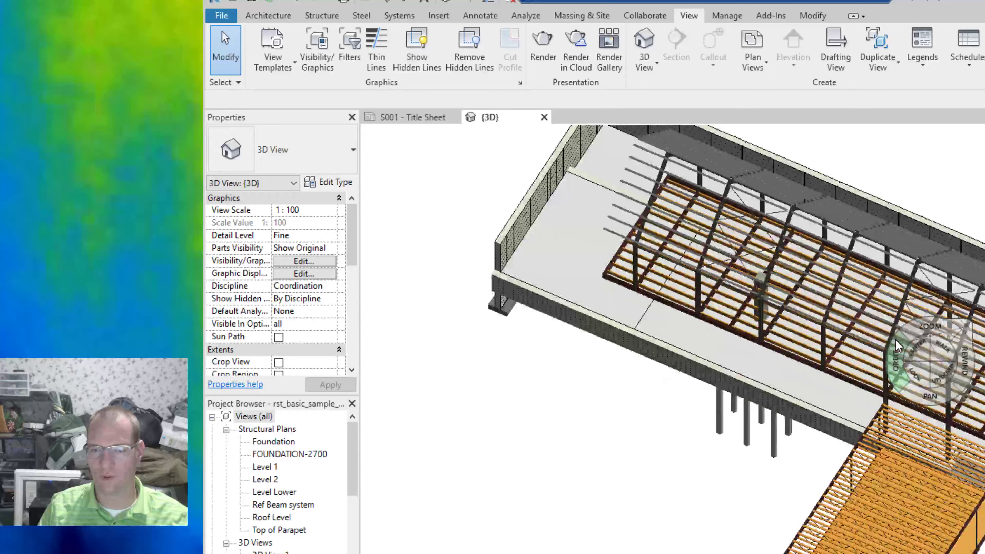
{"action": "scroll", "coordinate": [897, 344], "scroll_direction": "up", "scroll_amount": 5}
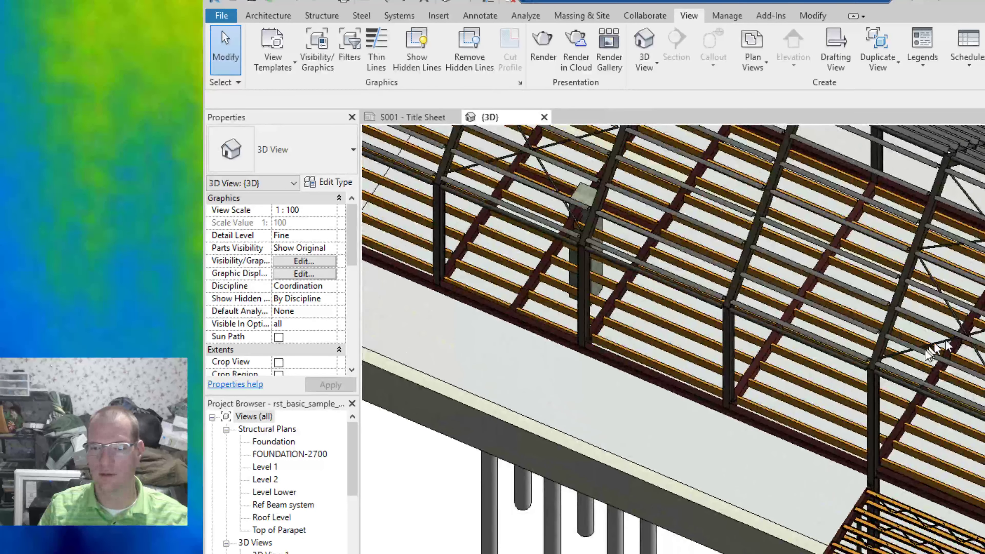
{"action": "left_click_drag", "start_coordinate": [899, 361], "coordinate": [965, 275]}
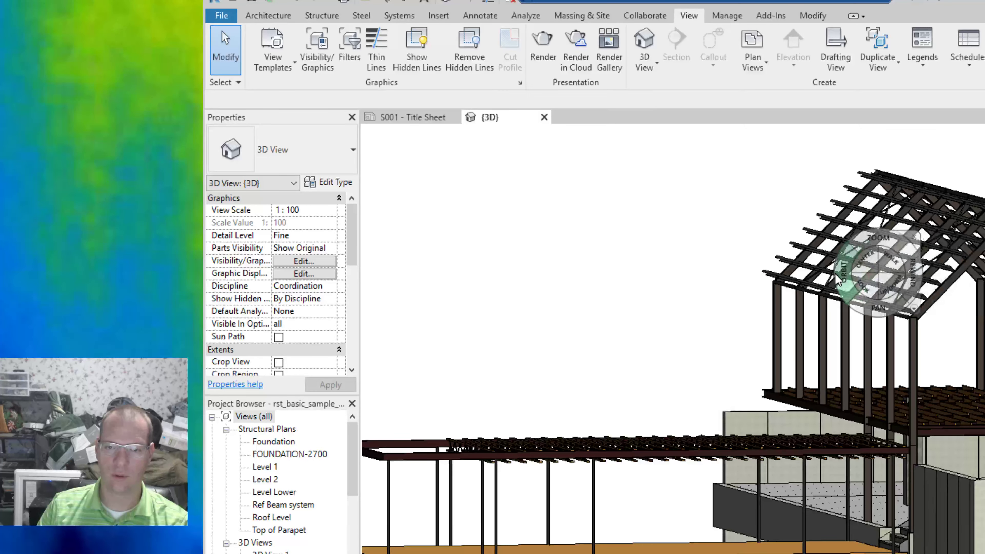
{"action": "mouse_move", "coordinate": [835, 273]}
{"action": "left_mouse_down"}
{"action": "mouse_move", "coordinate": [712, 293]}
{"action": "mouse_move", "coordinate": [642, 353]}
{"action": "mouse_move", "coordinate": [589, 315]}
{"action": "mouse_move", "coordinate": [578, 292]}
{"action": "mouse_move", "coordinate": [593, 296]}
{"action": "mouse_move", "coordinate": [604, 283]}
{"action": "left_mouse_up"}
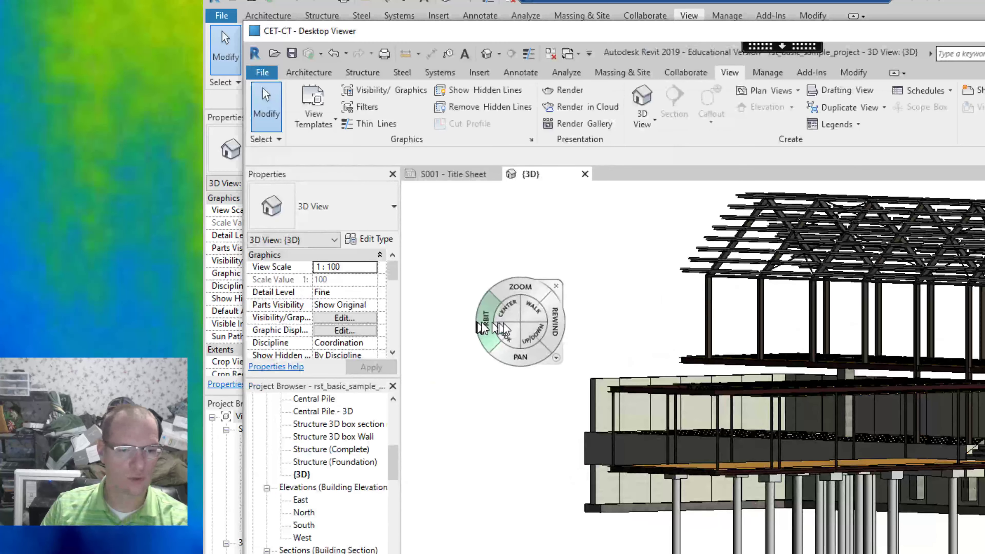
In the remote desktop session, navigate the 3D view with the steering wheel to examine the roof trusses and floor beams.
{"action": "left_click_drag", "start_coordinate": [617, 332], "coordinate": [768, 372]}
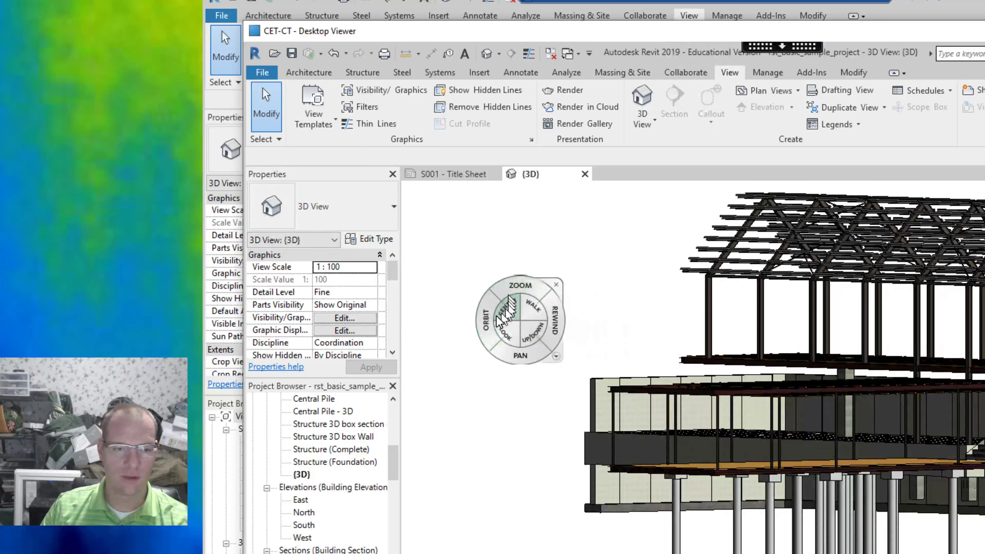
{"action": "mouse_move", "coordinate": [493, 325]}
{"action": "left_mouse_down"}
{"action": "mouse_move", "coordinate": [655, 350]}
{"action": "mouse_move", "coordinate": [551, 341]}
{"action": "mouse_move", "coordinate": [447, 352]}
{"action": "mouse_move", "coordinate": [440, 369]}
{"action": "mouse_move", "coordinate": [488, 306]}
{"action": "mouse_move", "coordinate": [488, 286]}
{"action": "mouse_move", "coordinate": [489, 312]}
{"action": "left_mouse_up"}
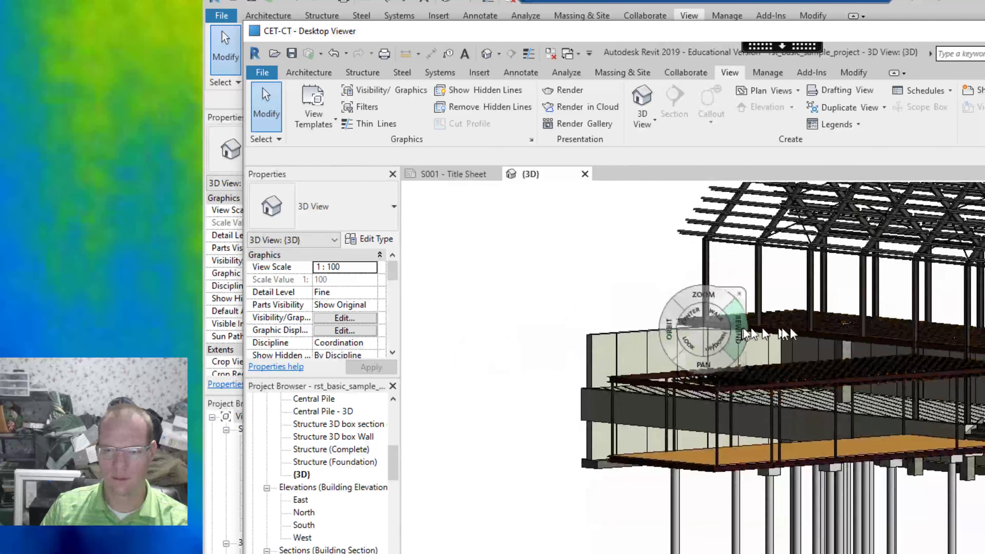
{"action": "left_click", "coordinate": [920, 332]}
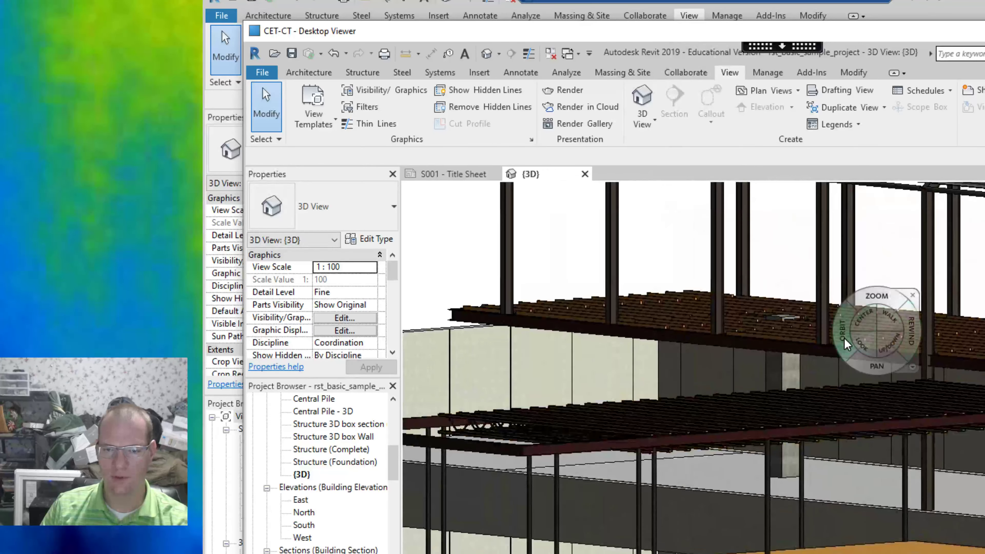
{"action": "mouse_move", "coordinate": [841, 334]}
{"action": "left_mouse_down"}
{"action": "mouse_move", "coordinate": [815, 282]}
{"action": "mouse_move", "coordinate": [797, 300]}
{"action": "mouse_move", "coordinate": [813, 349]}
{"action": "mouse_move", "coordinate": [869, 353]}
{"action": "mouse_move", "coordinate": [890, 311]}
{"action": "mouse_move", "coordinate": [846, 336]}
{"action": "mouse_move", "coordinate": [830, 322]}
{"action": "mouse_move", "coordinate": [828, 330]}
{"action": "left_mouse_up"}
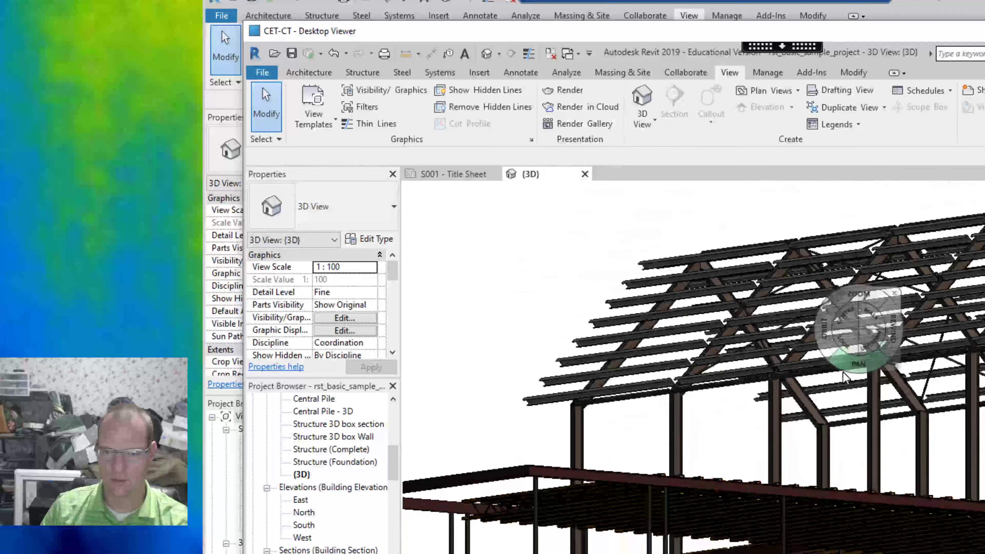
{"action": "scroll", "coordinate": [849, 380], "scroll_direction": "up", "scroll_amount": 4}
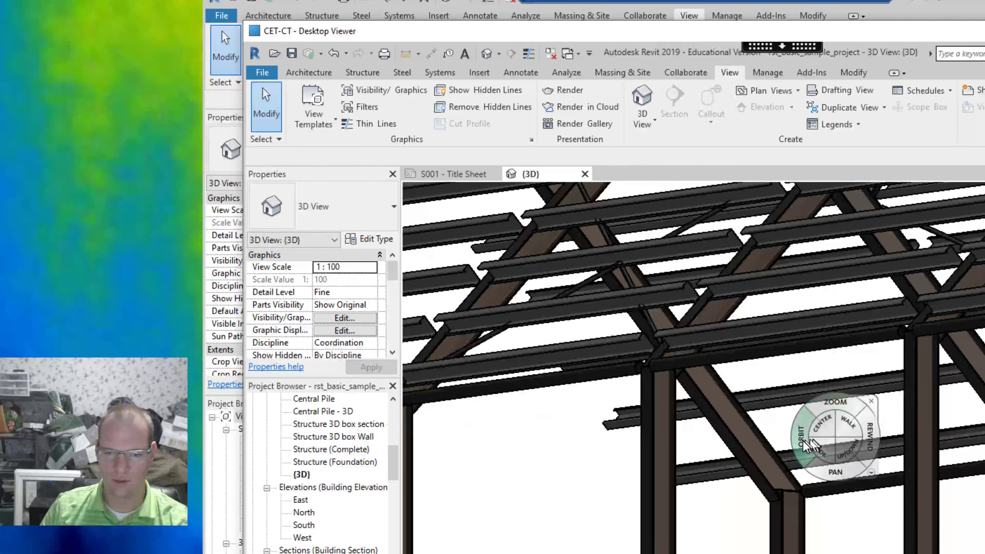
{"action": "mouse_move", "coordinate": [804, 446]}
{"action": "left_mouse_down"}
{"action": "mouse_move", "coordinate": [815, 455]}
{"action": "mouse_move", "coordinate": [796, 446]}
{"action": "mouse_move", "coordinate": [874, 388]}
{"action": "mouse_move", "coordinate": [855, 442]}
{"action": "mouse_move", "coordinate": [829, 453]}
{"action": "mouse_move", "coordinate": [825, 498]}
{"action": "mouse_move", "coordinate": [806, 486]}
{"action": "mouse_move", "coordinate": [795, 454]}
{"action": "left_mouse_up"}
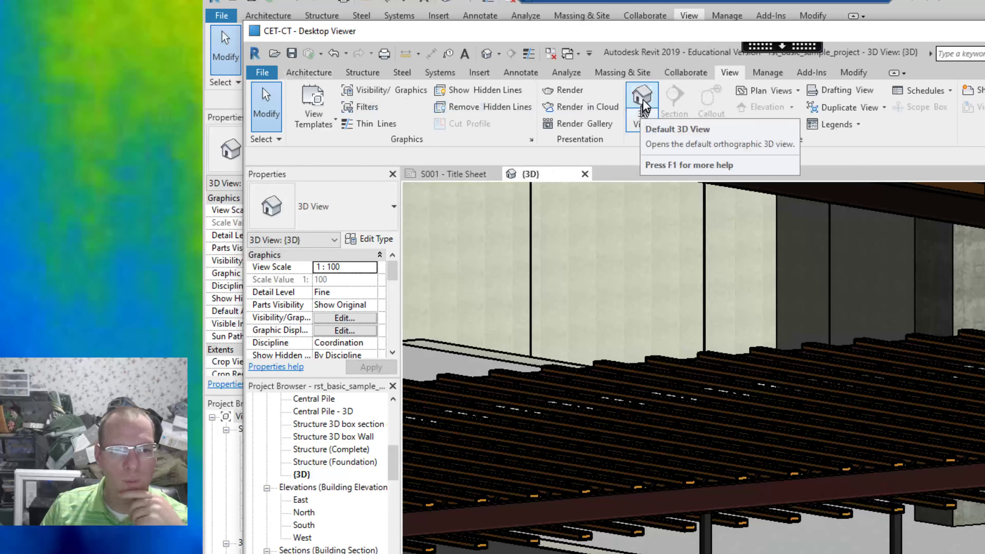
Open the Render dialog and set lighting scheme to Exterior: Sun and Artificial and background style to Sky: Cloudy.
{"action": "left_click", "coordinate": [578, 93]}
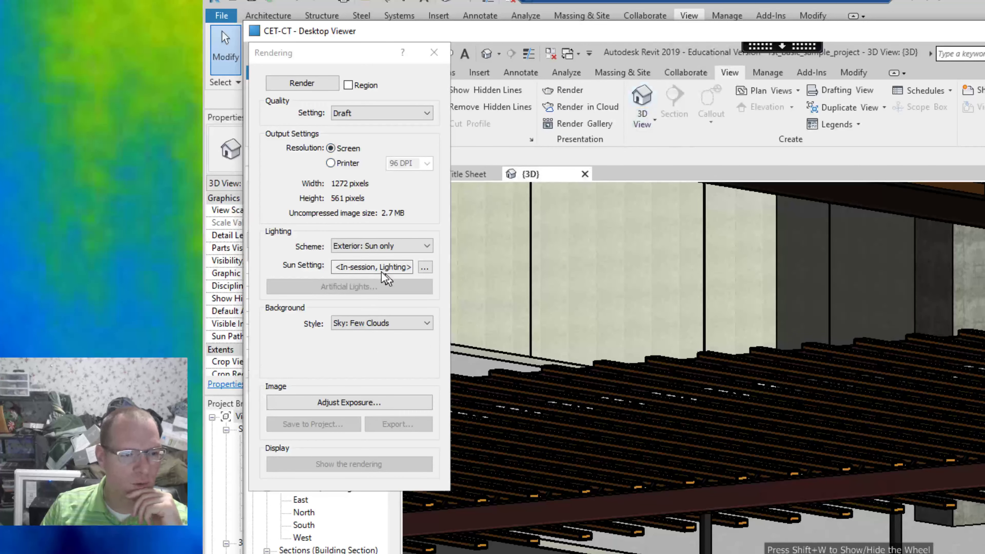
{"action": "left_click", "coordinate": [387, 246]}
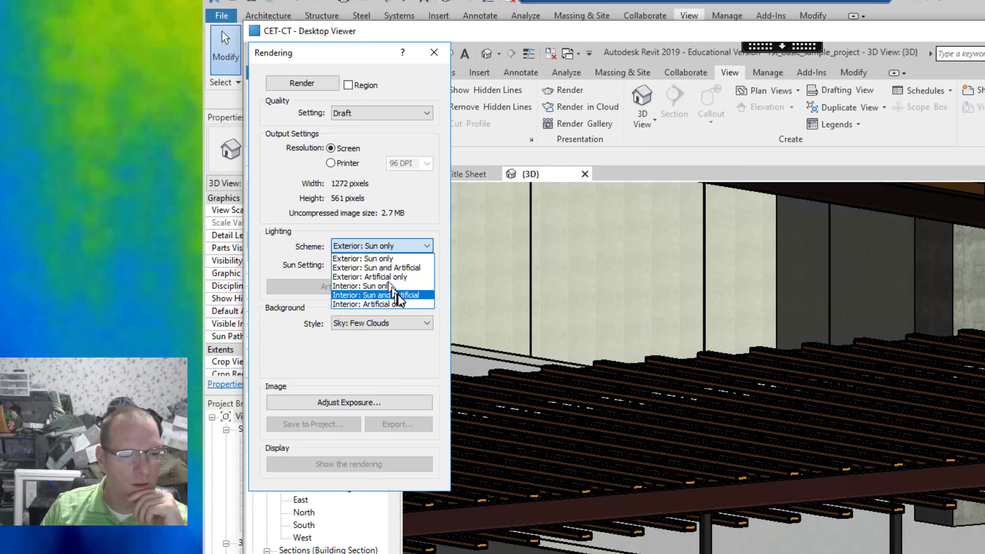
{"action": "left_click", "coordinate": [406, 270]}
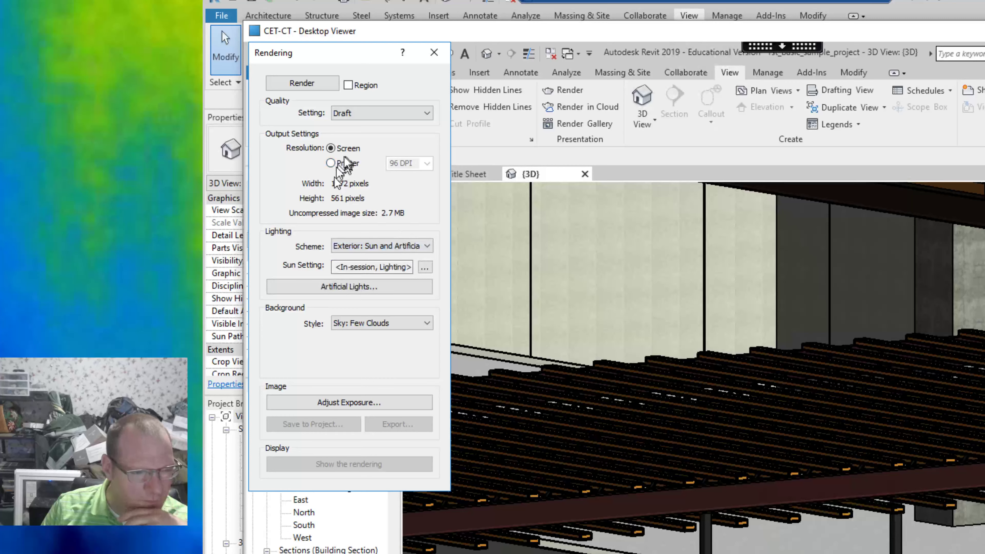
{"action": "left_click", "coordinate": [389, 321]}
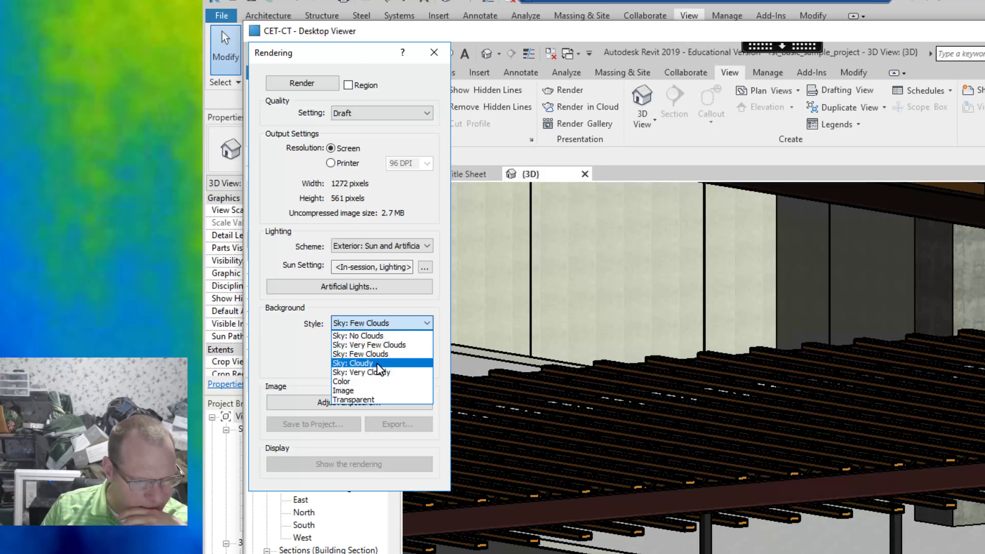
{"action": "left_click", "coordinate": [377, 363]}
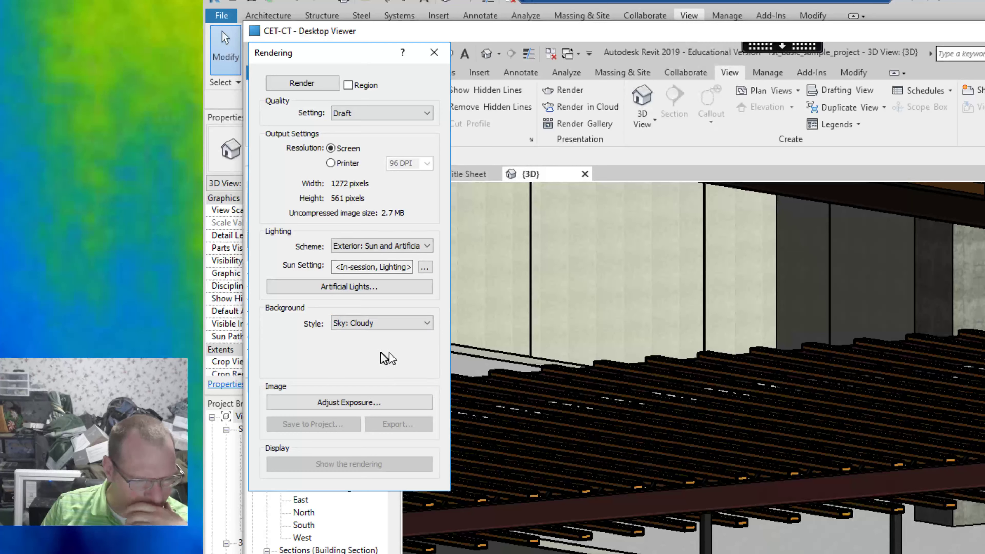
Enable the Region option and start the render.
{"action": "left_click", "coordinate": [348, 85]}
{"action": "left_click", "coordinate": [309, 89]}
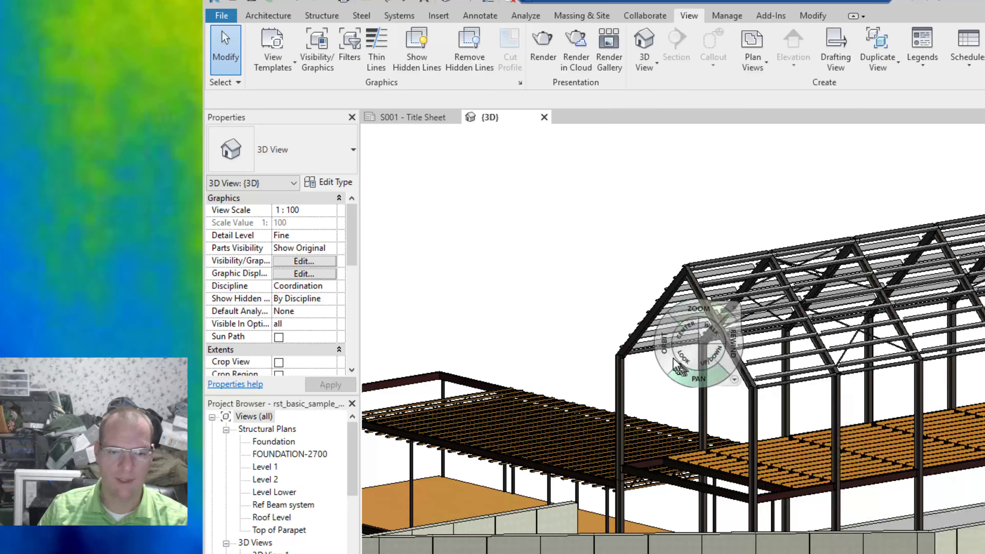
Zoom and orbit into the 3D view to examine the floor joists and beams under the roof structure.
{"action": "mouse_move", "coordinate": [667, 357]}
{"action": "left_mouse_down"}
{"action": "mouse_move", "coordinate": [535, 355]}
{"action": "mouse_move", "coordinate": [642, 395]}
{"action": "mouse_move", "coordinate": [627, 394]}
{"action": "mouse_move", "coordinate": [626, 360]}
{"action": "left_mouse_up"}
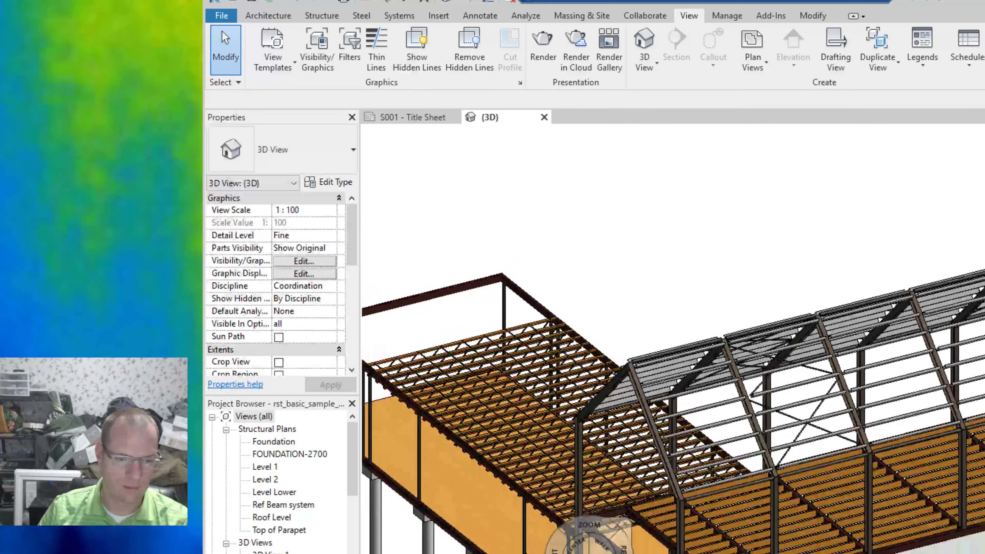
{"action": "scroll", "coordinate": [550, 550], "scroll_direction": "up", "scroll_amount": 4}
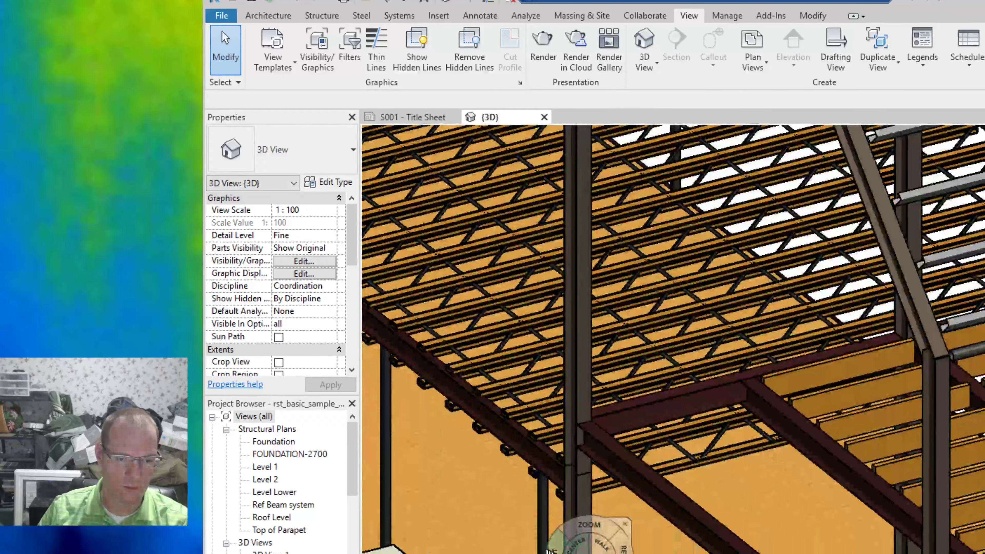
{"action": "scroll", "coordinate": [547, 543], "scroll_direction": "up", "scroll_amount": 4}
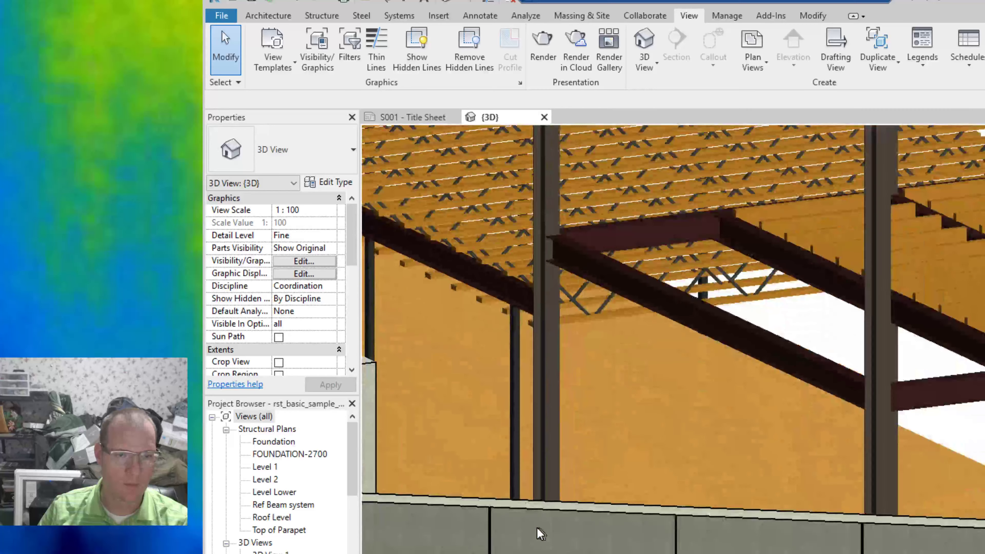
{"action": "middle_click_drag", "start_coordinate": [537, 528], "coordinate": [537, 528], "text": "shift"}
{"action": "scroll", "coordinate": [543, 221], "scroll_direction": "up", "scroll_amount": 5}
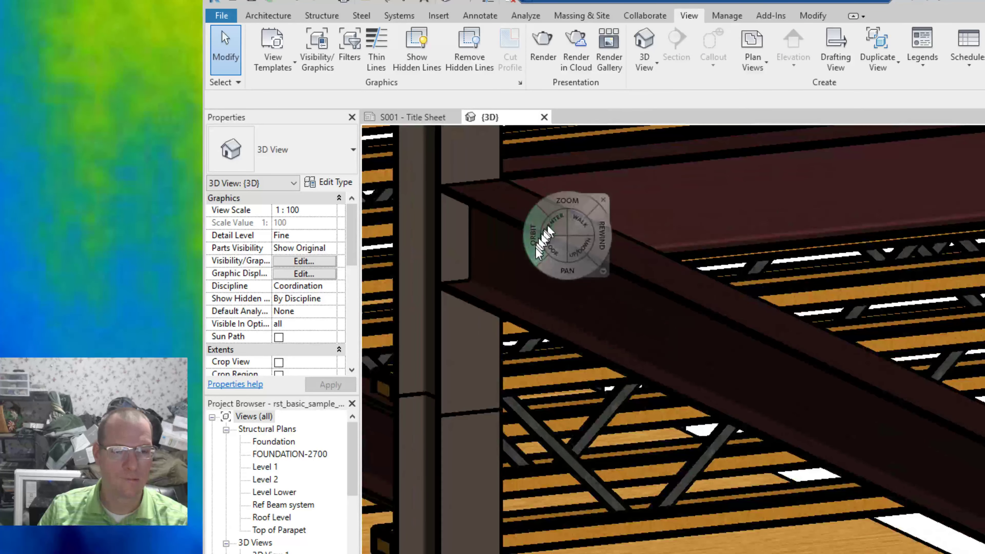
{"action": "left_click_drag", "start_coordinate": [558, 275], "coordinate": [561, 338]}
{"action": "left_click_drag", "start_coordinate": [565, 374], "coordinate": [675, 553]}
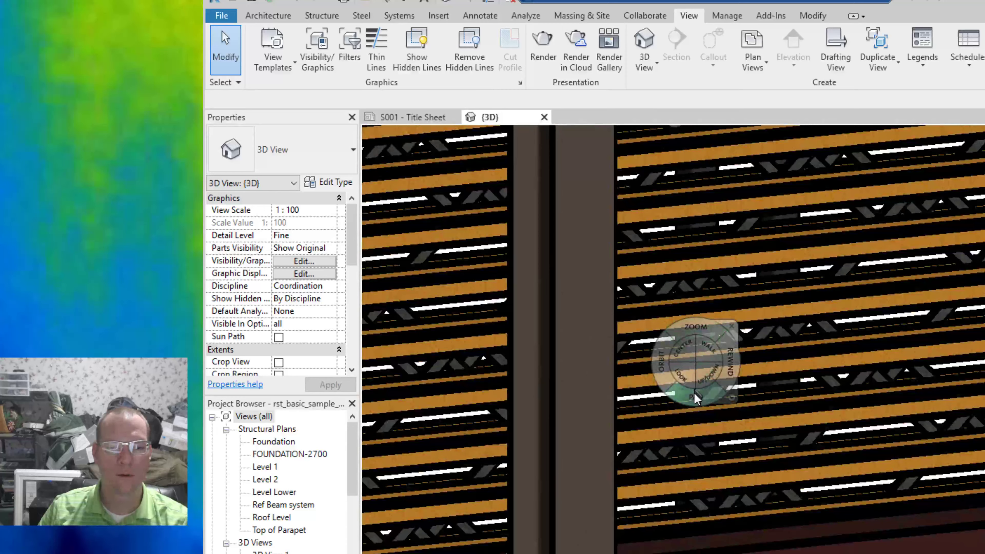
{"action": "left_click_drag", "start_coordinate": [696, 411], "coordinate": [686, 448]}
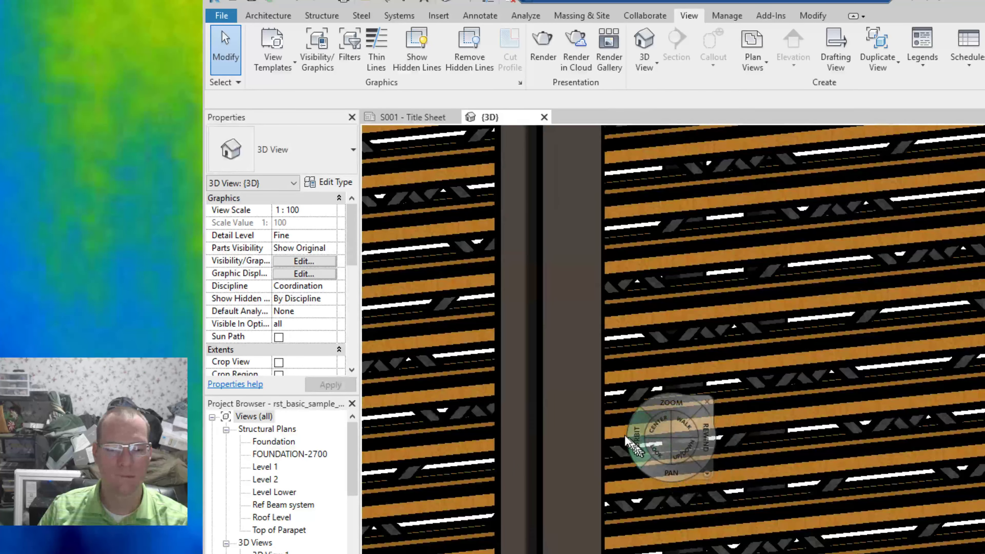
{"action": "left_click_drag", "start_coordinate": [626, 439], "coordinate": [647, 497]}
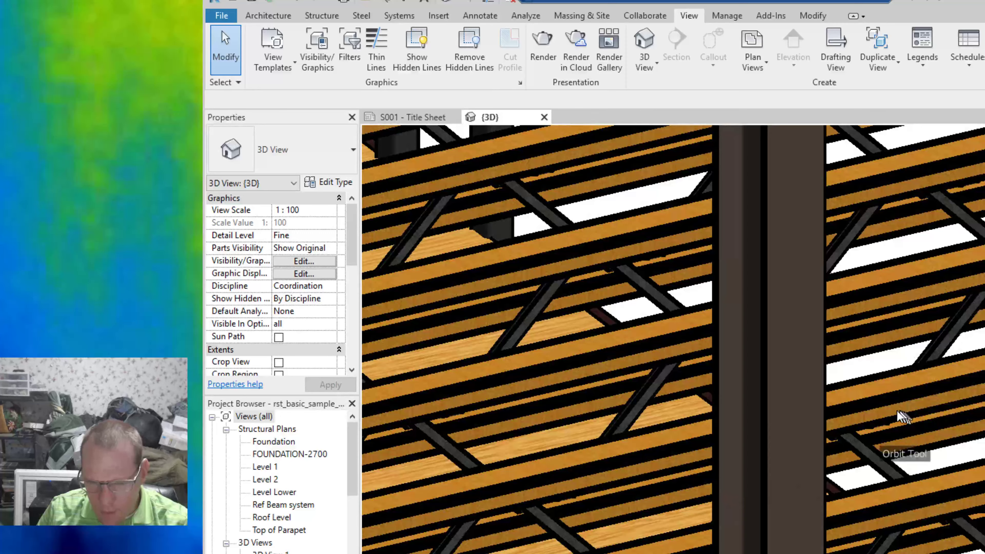
Pan, zoom and orbit closely around the joists and their supporting beam to inspect the connections.
{"action": "left_click_drag", "start_coordinate": [903, 417], "coordinate": [984, 390]}
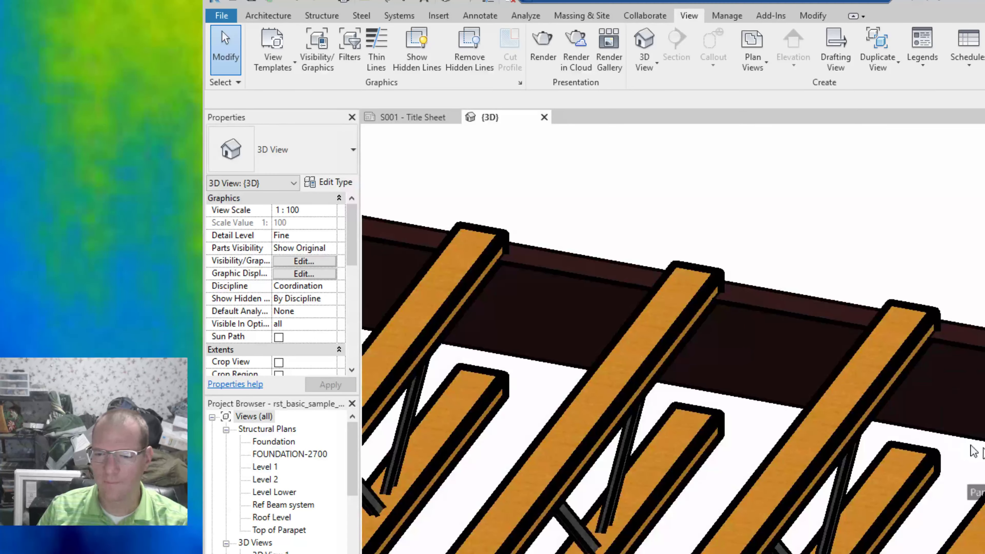
{"action": "left_click_drag", "start_coordinate": [971, 446], "coordinate": [450, 151]}
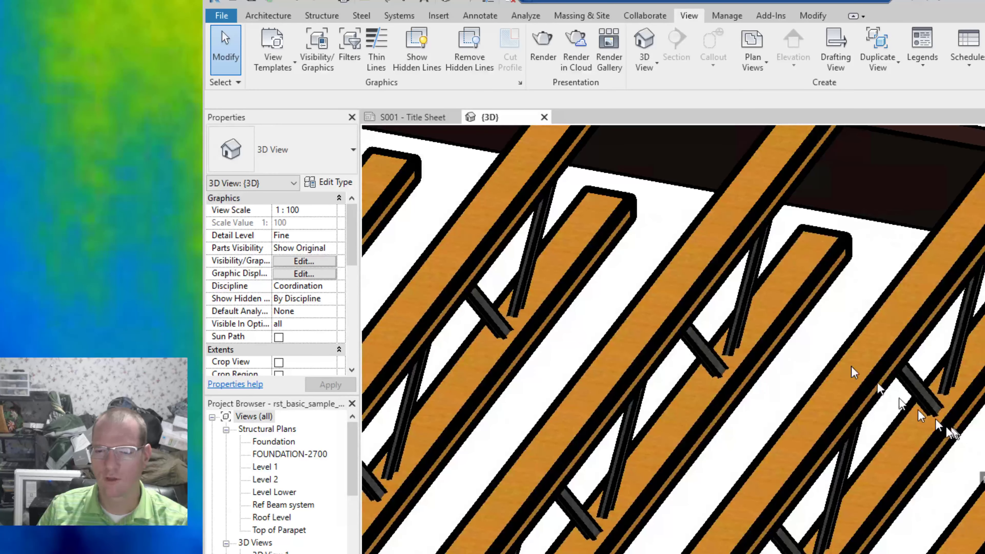
{"action": "left_click_drag", "start_coordinate": [851, 372], "coordinate": [967, 552]}
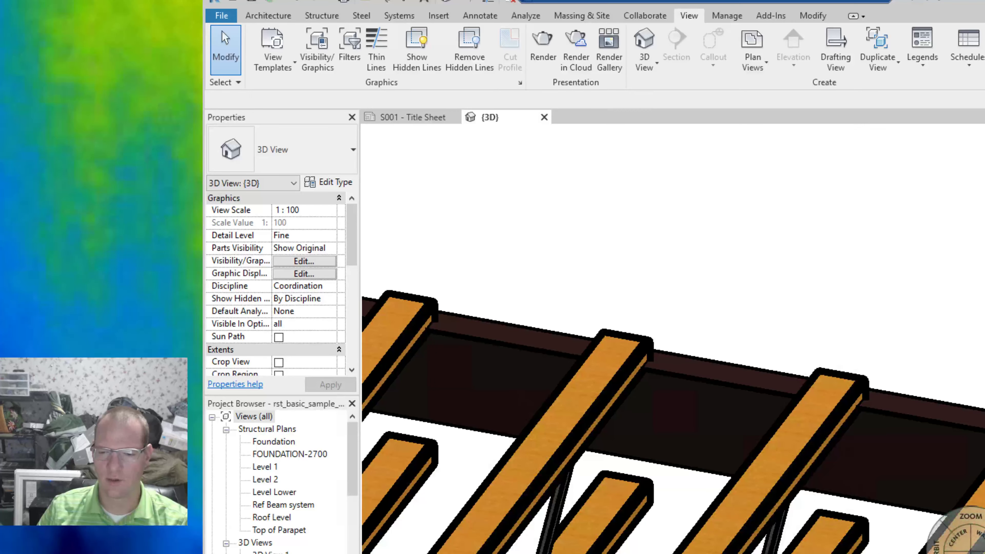
{"action": "left_click_drag", "start_coordinate": [967, 553], "coordinate": [395, 305]}
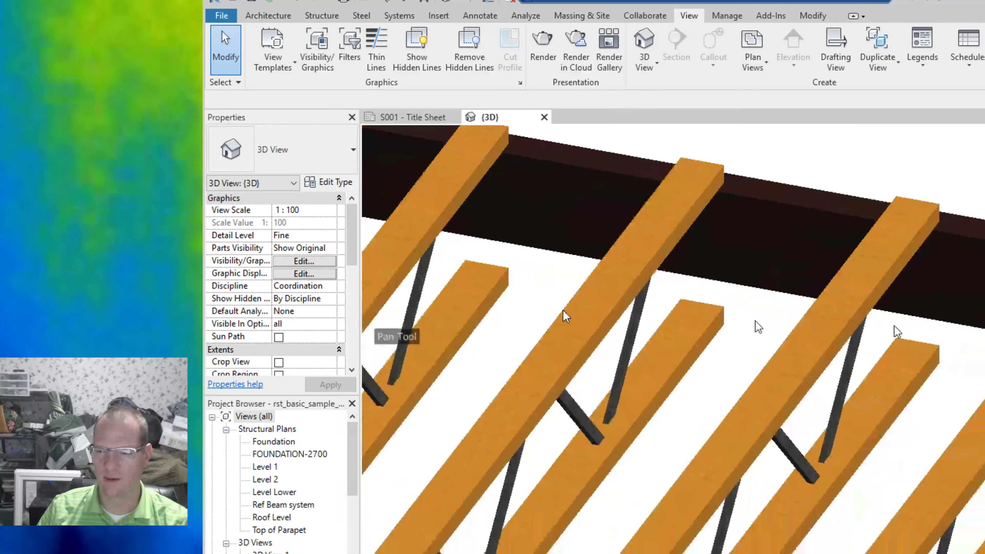
{"action": "left_click_drag", "start_coordinate": [983, 340], "coordinate": [983, 183]}
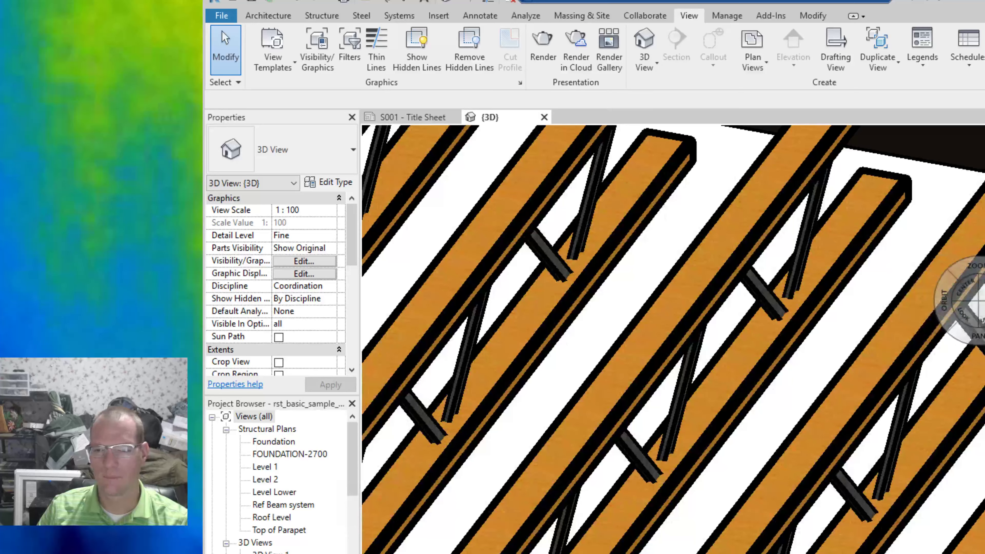
{"action": "scroll", "coordinate": [979, 301], "scroll_direction": "down", "scroll_amount": 2}
{"action": "scroll", "coordinate": [974, 303], "scroll_direction": "down", "scroll_amount": 2}
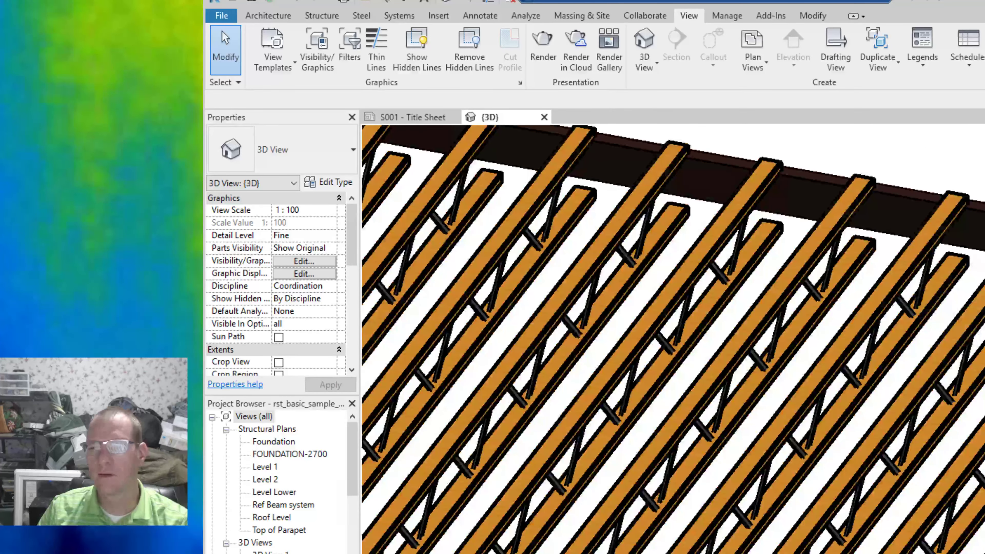
{"action": "middle_click_drag", "start_coordinate": [974, 302], "coordinate": [979, 272], "text": "shift"}
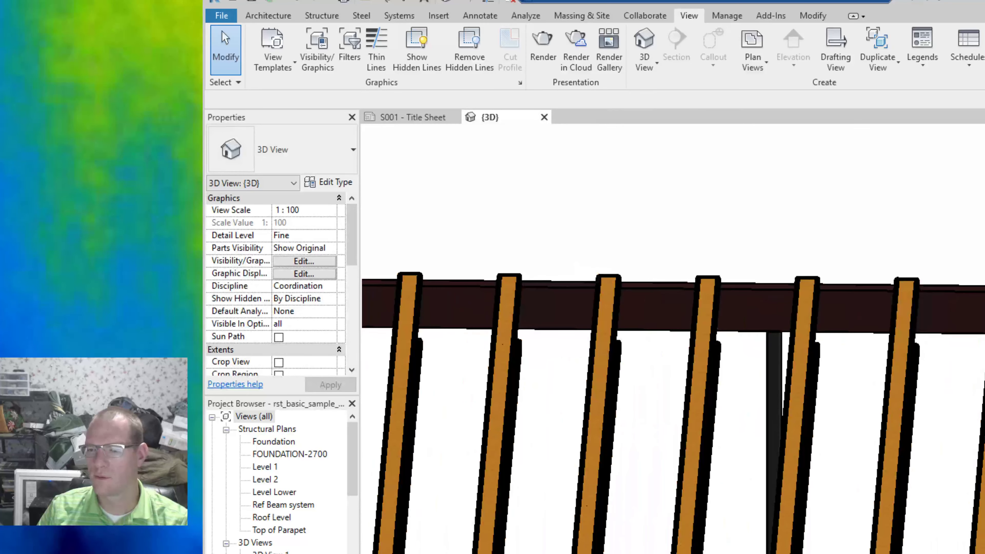
{"action": "middle_click_drag", "start_coordinate": [902, 332], "coordinate": [705, 334]}
{"action": "left_click_drag", "start_coordinate": [704, 336], "coordinate": [638, 438]}
{"action": "middle_click_drag", "start_coordinate": [975, 377], "coordinate": [960, 302]}
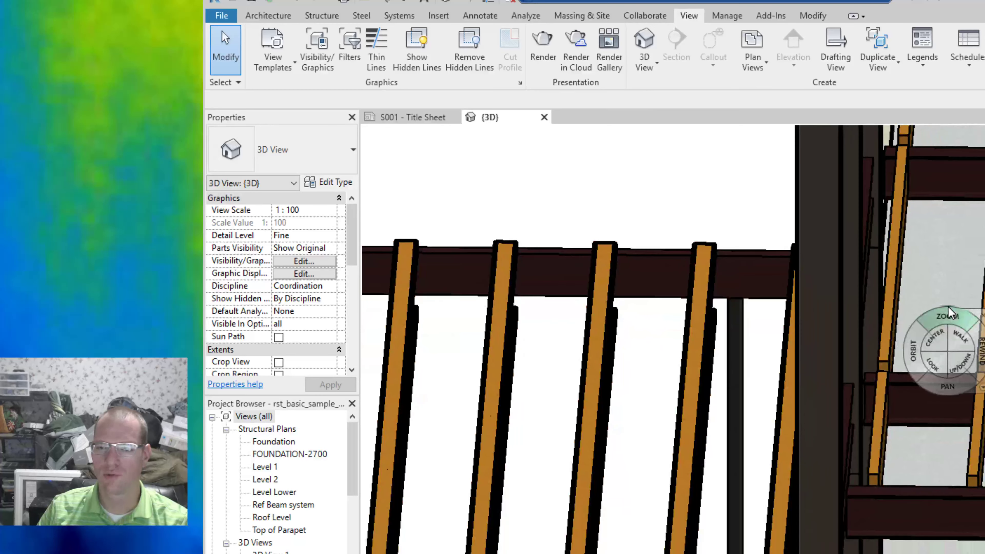
Open the Render dialog and set the quality to Best and the background style to Sky: Very Cloudy.
{"action": "scroll", "coordinate": [950, 313], "scroll_direction": "down", "scroll_amount": 4}
{"action": "scroll", "coordinate": [952, 335], "scroll_direction": "down", "scroll_amount": 1}
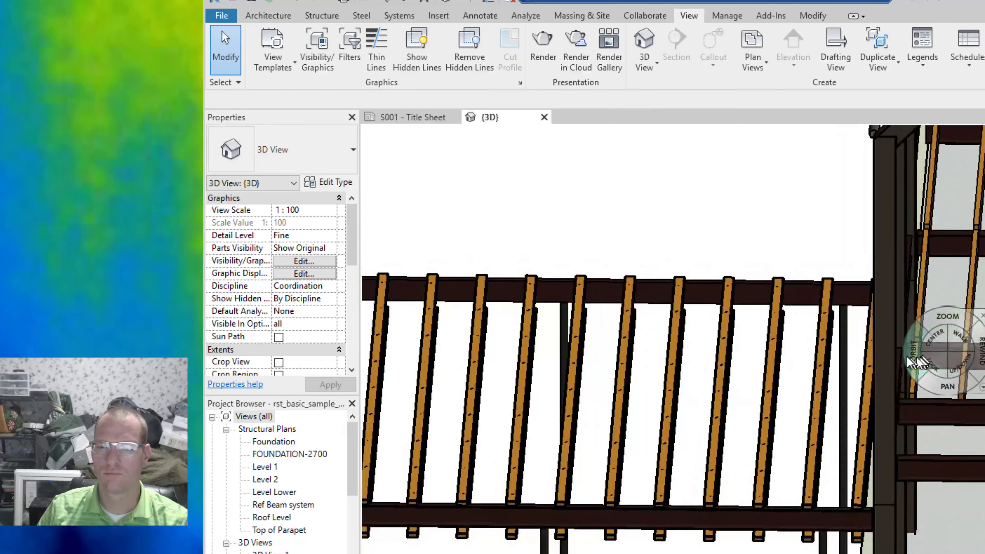
{"action": "left_click_drag", "start_coordinate": [912, 365], "coordinate": [851, 306]}
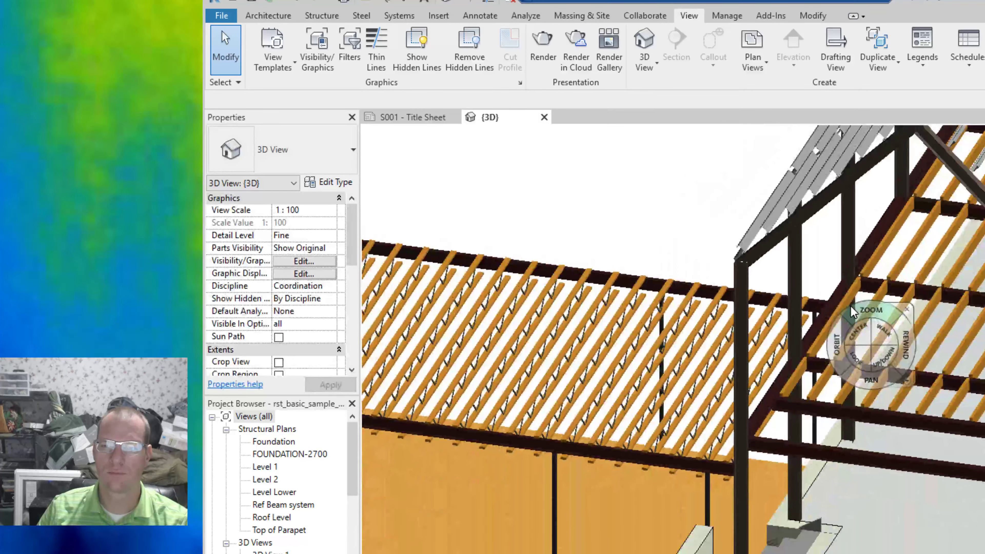
{"action": "scroll", "coordinate": [850, 306], "scroll_direction": "down", "scroll_amount": 2}
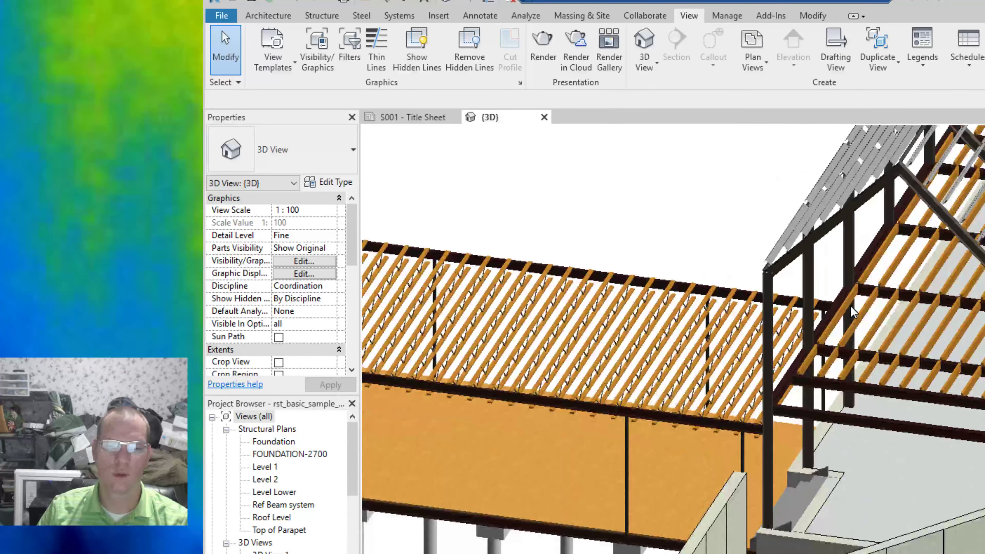
{"action": "left_click", "coordinate": [543, 42]}
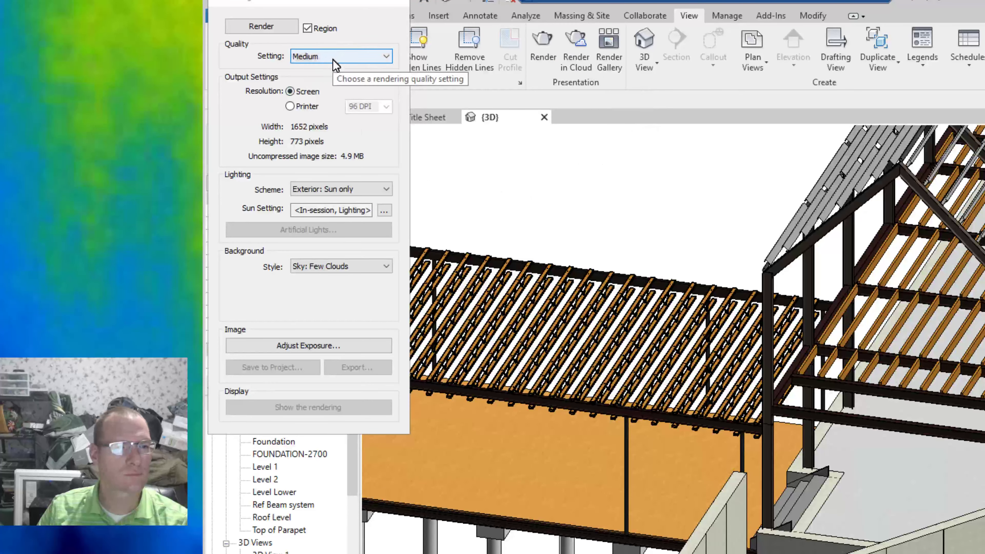
{"action": "left_click", "coordinate": [349, 58]}
{"action": "left_click", "coordinate": [313, 97]}
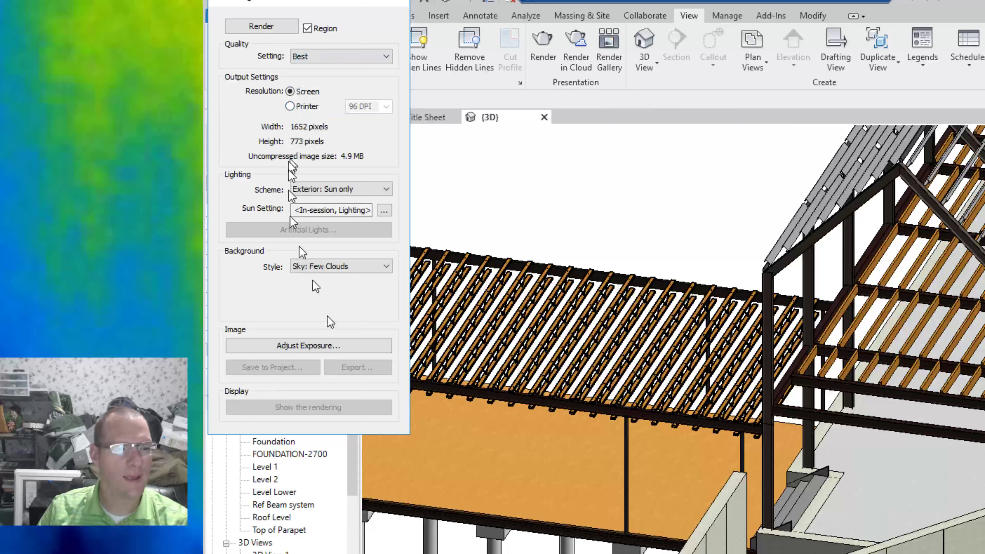
{"action": "left_click", "coordinate": [325, 265]}
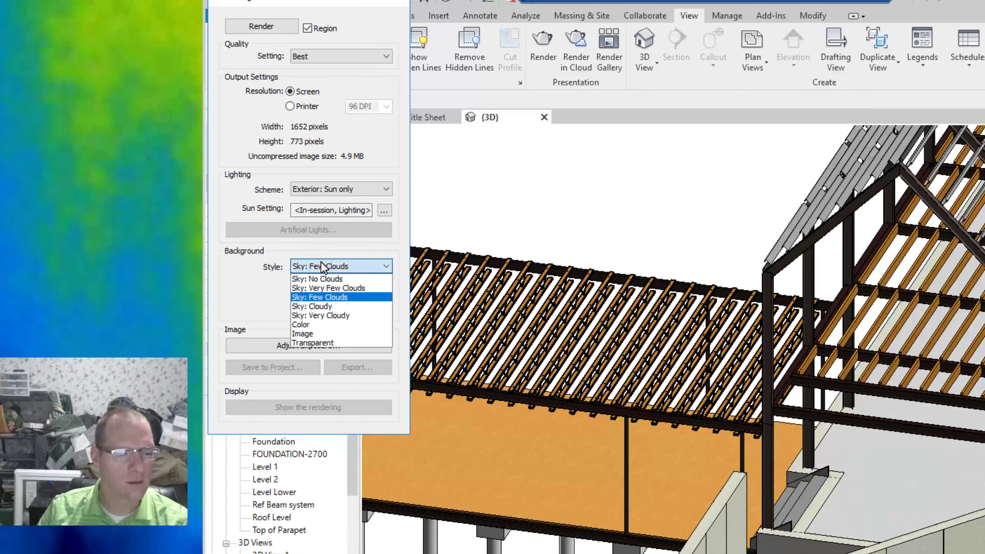
{"action": "left_click", "coordinate": [321, 315]}
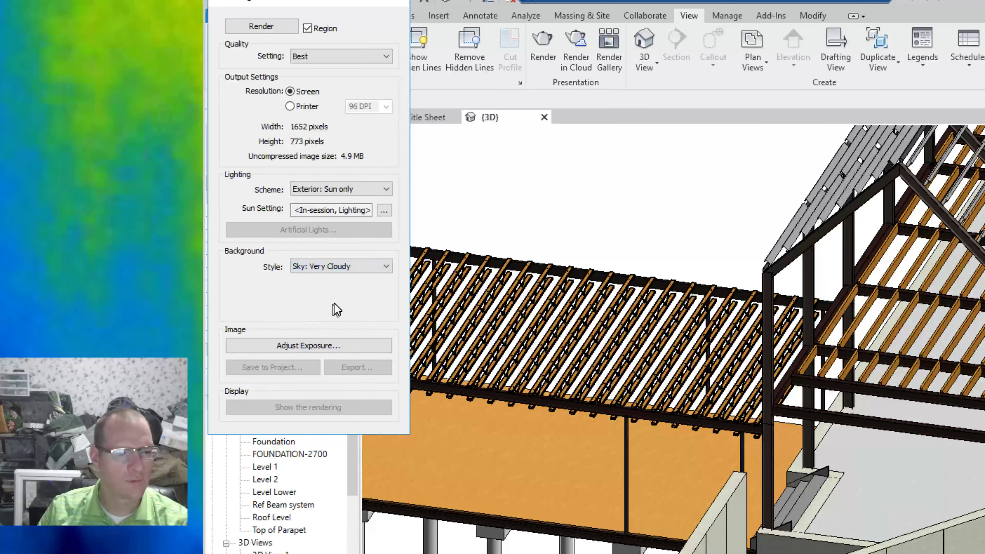
Set the lighting scheme to Exterior: Sun and Artificial and start the render.
{"action": "left_click", "coordinate": [341, 193]}
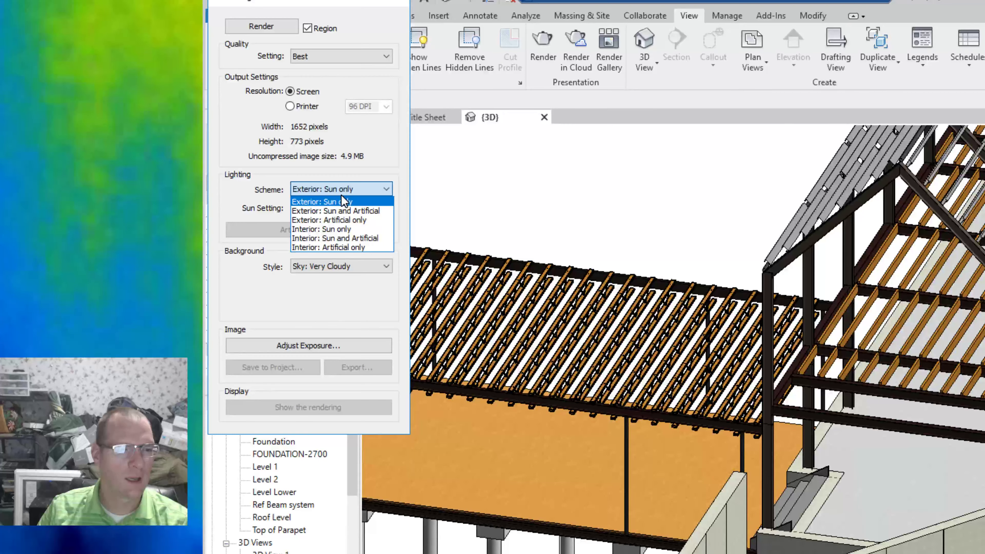
{"action": "left_click", "coordinate": [360, 212]}
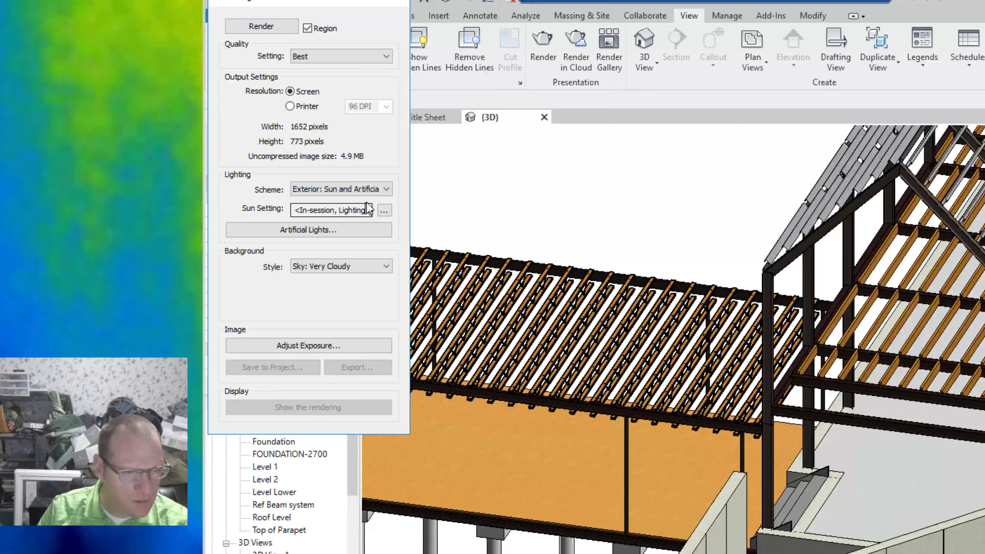
{"action": "left_click", "coordinate": [272, 27]}
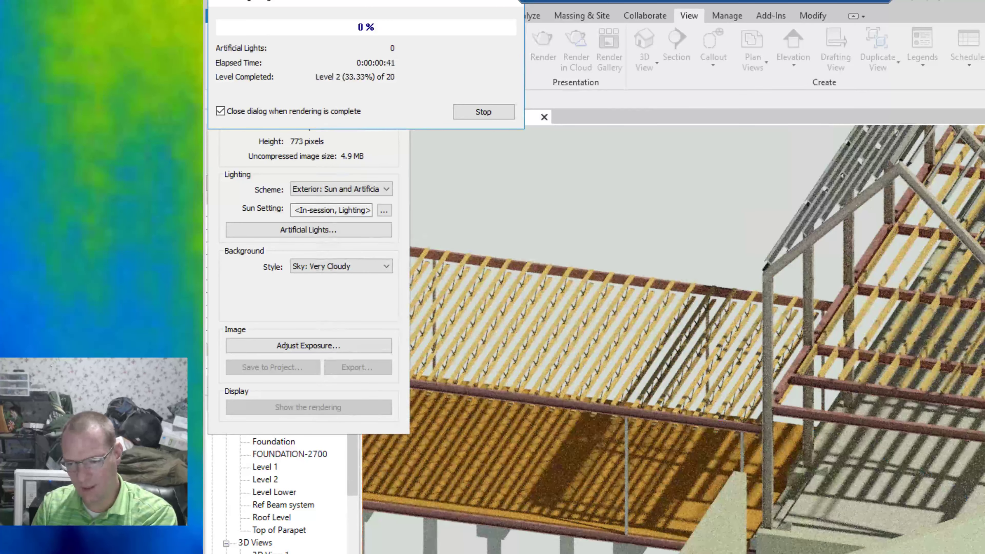
Switch to the remote desktop Revit session and close its Rendering dialog.
{"action": "key", "text": "alt+Tab"}
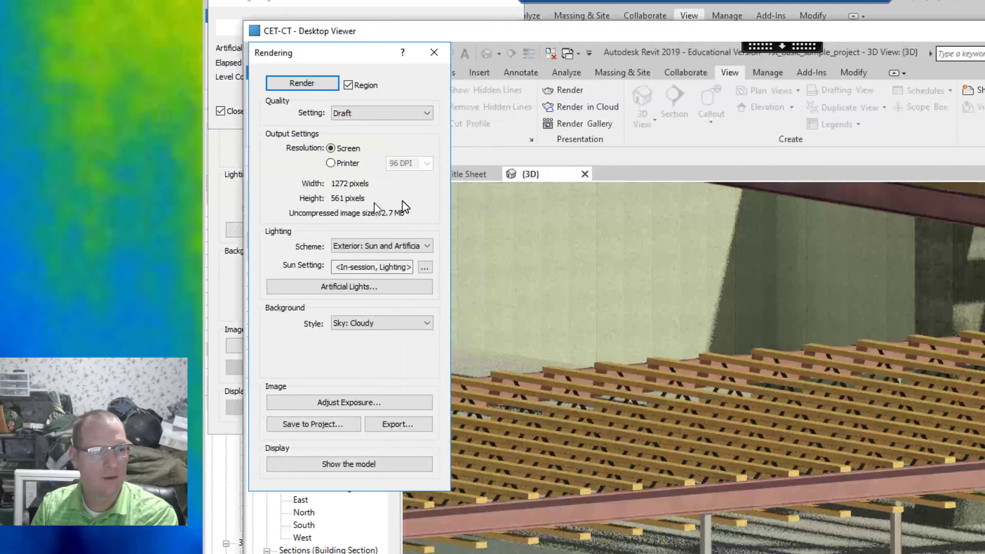
{"action": "left_click", "coordinate": [431, 52]}
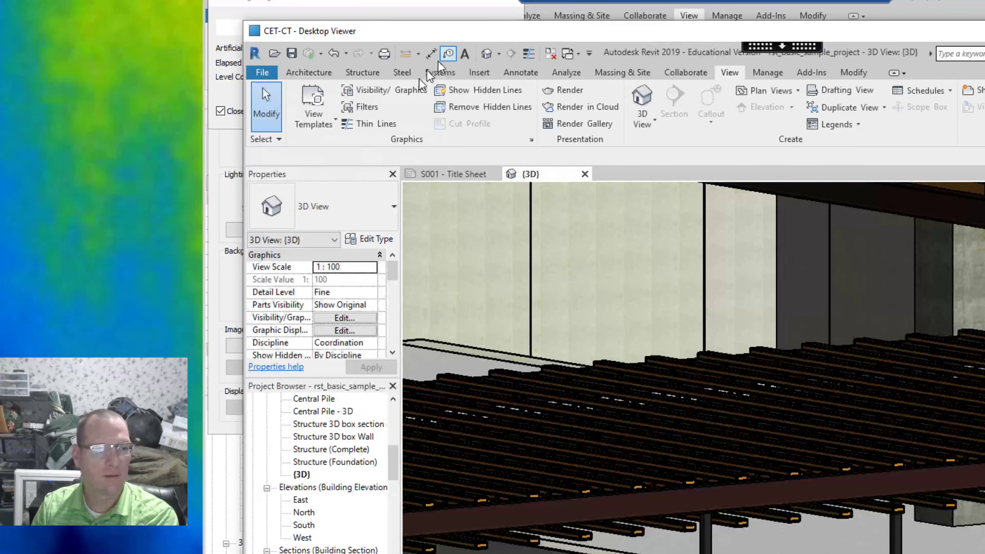
Select a sloped roof beam in the 3D view and open its family for editing.
{"action": "scroll", "coordinate": [670, 329], "scroll_direction": "down", "scroll_amount": 5}
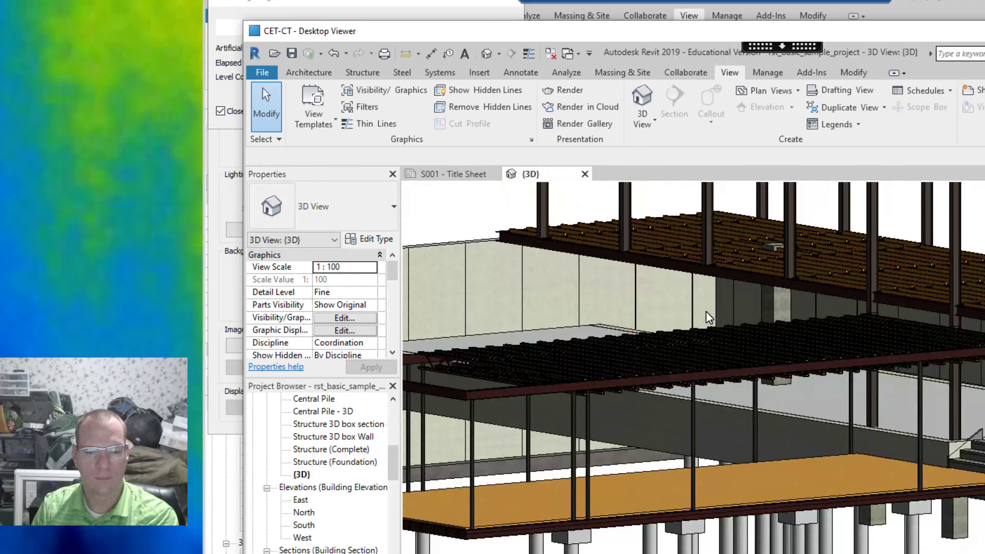
{"action": "scroll", "coordinate": [710, 316], "scroll_direction": "down", "scroll_amount": 4}
{"action": "middle_click_drag", "start_coordinate": [737, 311], "coordinate": [897, 380]}
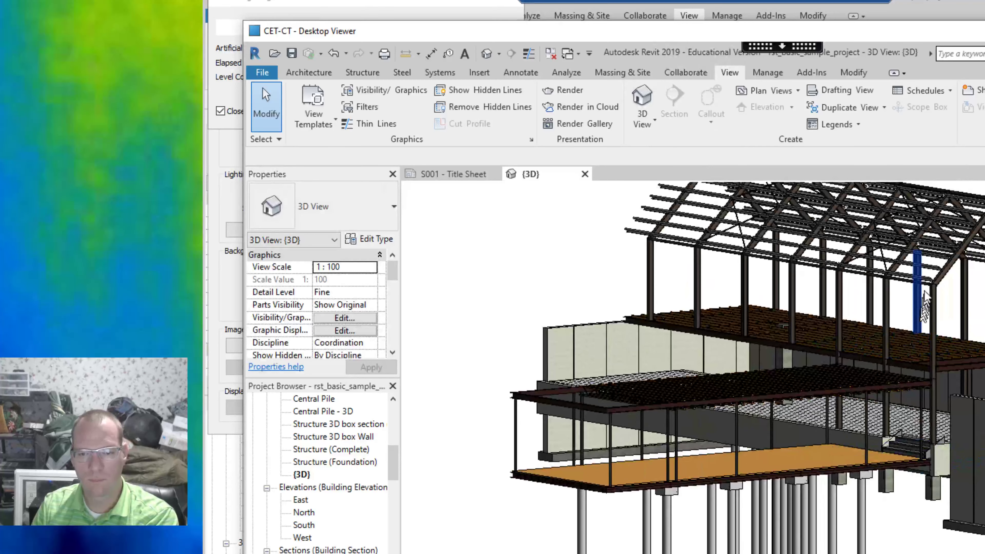
{"action": "left_click", "coordinate": [944, 277]}
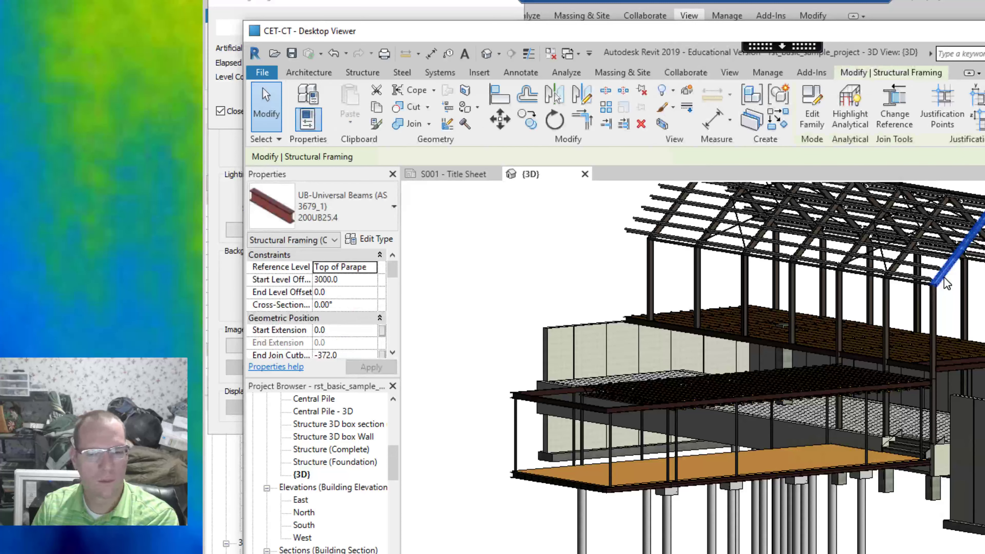
{"action": "double_click", "coordinate": [944, 277]}
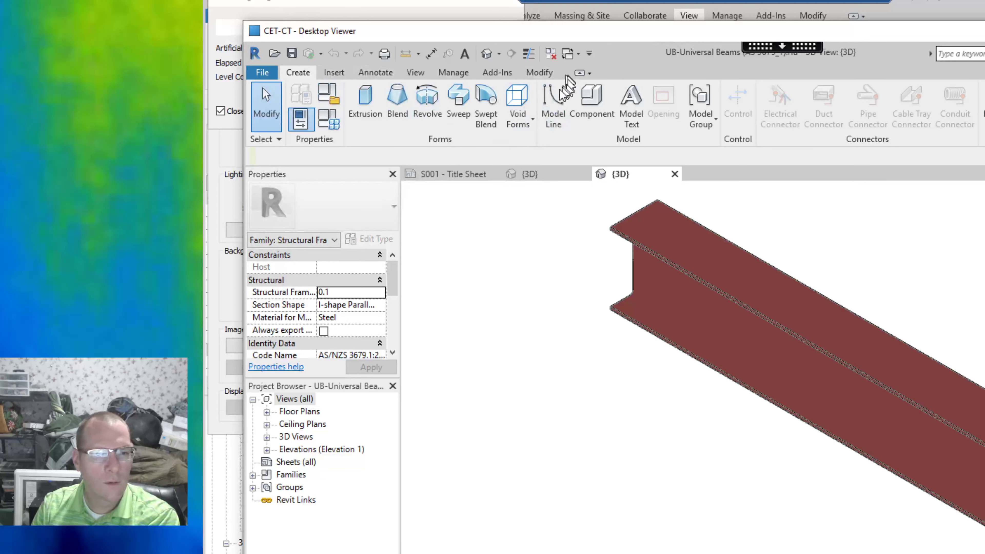
Minimize the ribbon to panel buttons and close the beam family view without saving changes.
{"action": "left_click", "coordinate": [539, 73]}
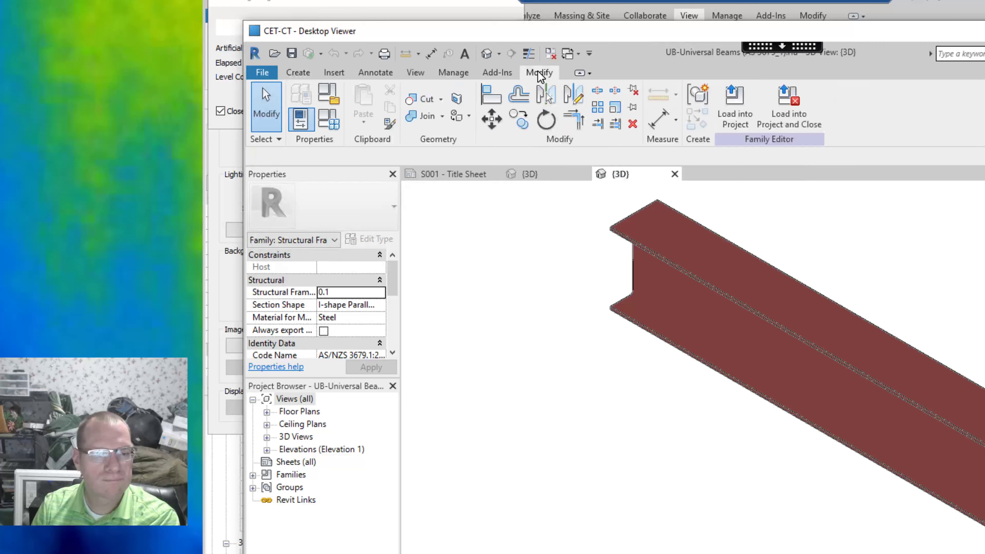
{"action": "double_click", "coordinate": [540, 73]}
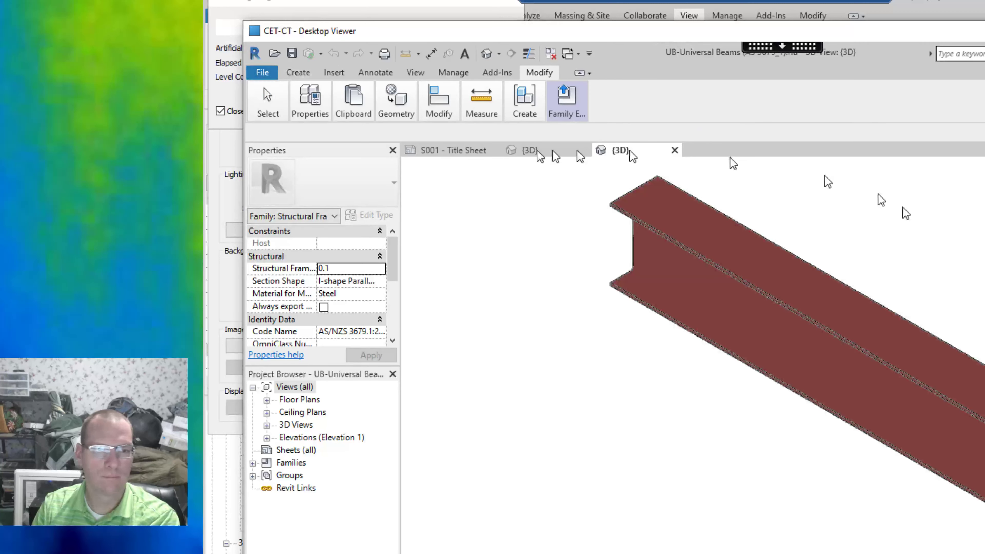
{"action": "left_click", "coordinate": [675, 150]}
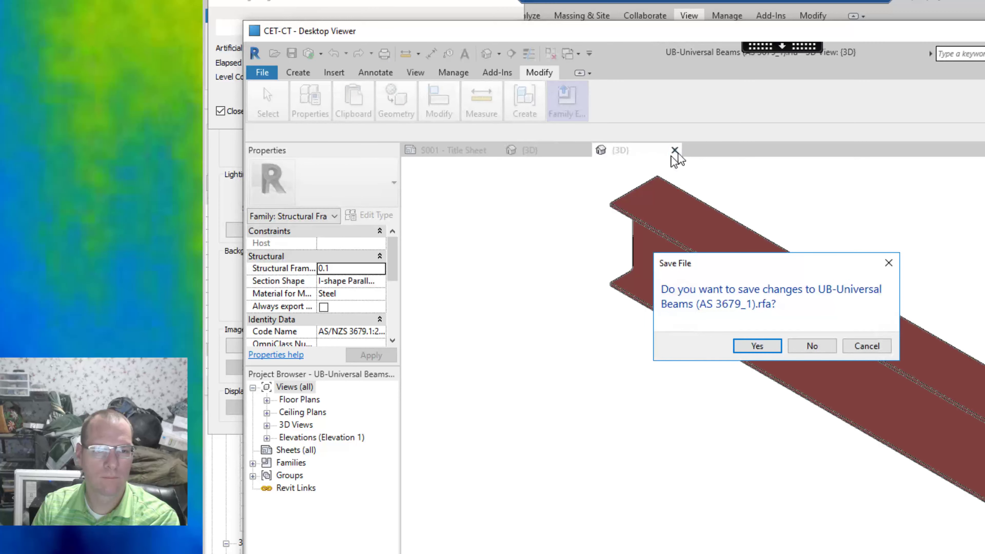
{"action": "left_click", "coordinate": [811, 346]}
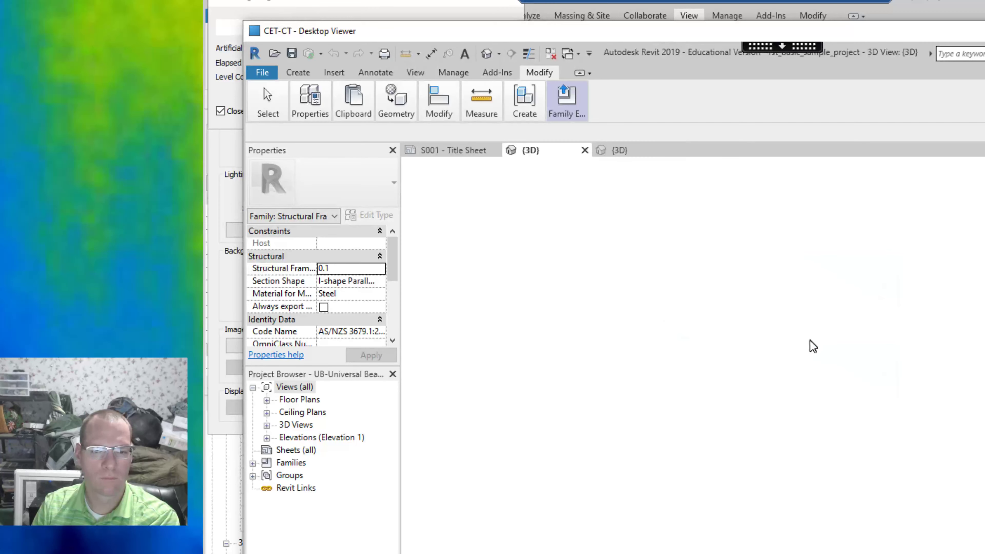
{"action": "mouse_move", "coordinate": [568, 117]}
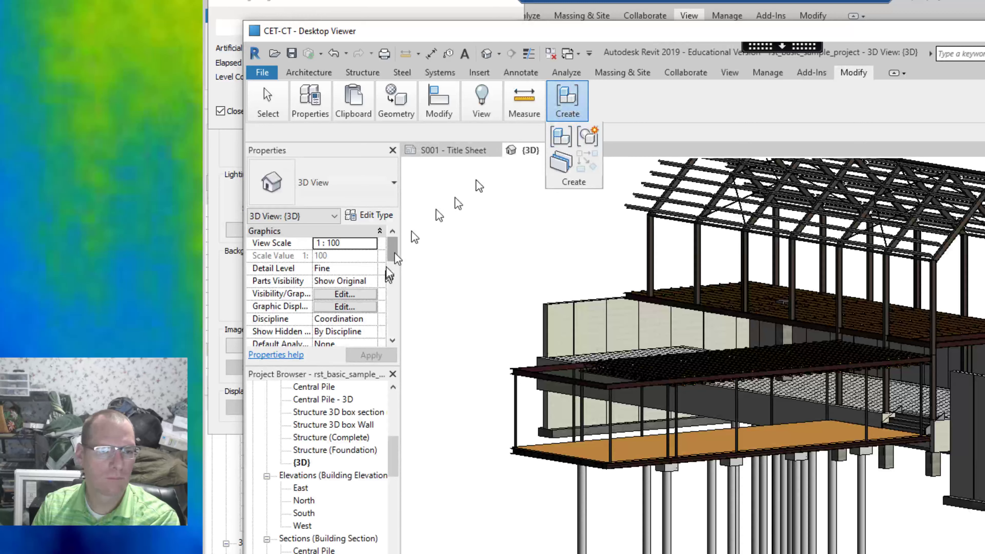
{"action": "mouse_move", "coordinate": [470, 102]}
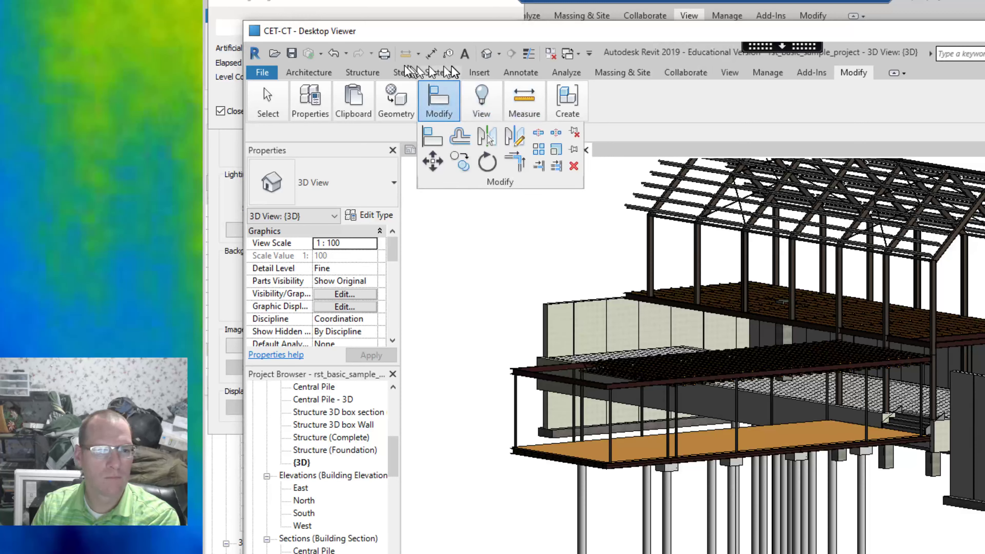
{"action": "left_click", "coordinate": [397, 75]}
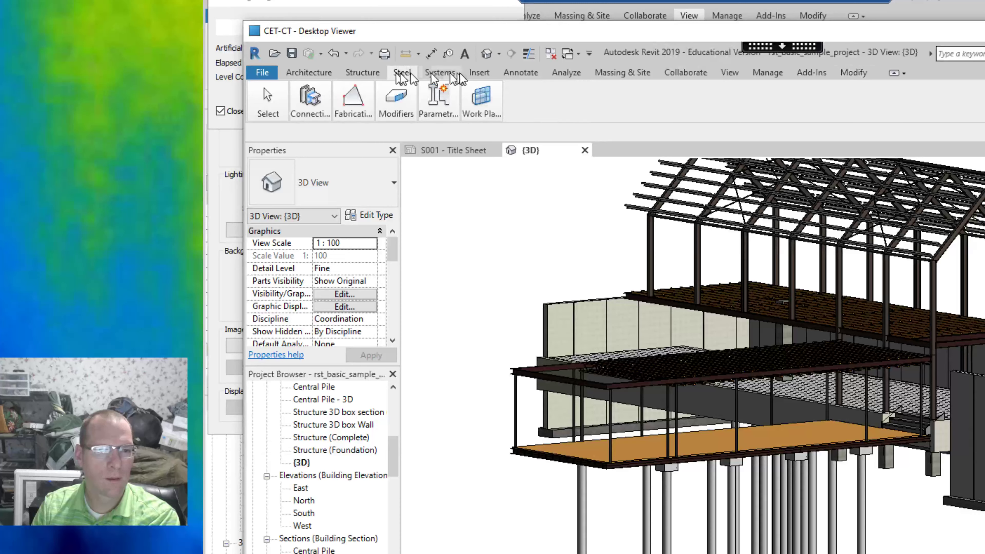
{"action": "left_click", "coordinate": [576, 77]}
{"action": "left_click", "coordinate": [565, 103]}
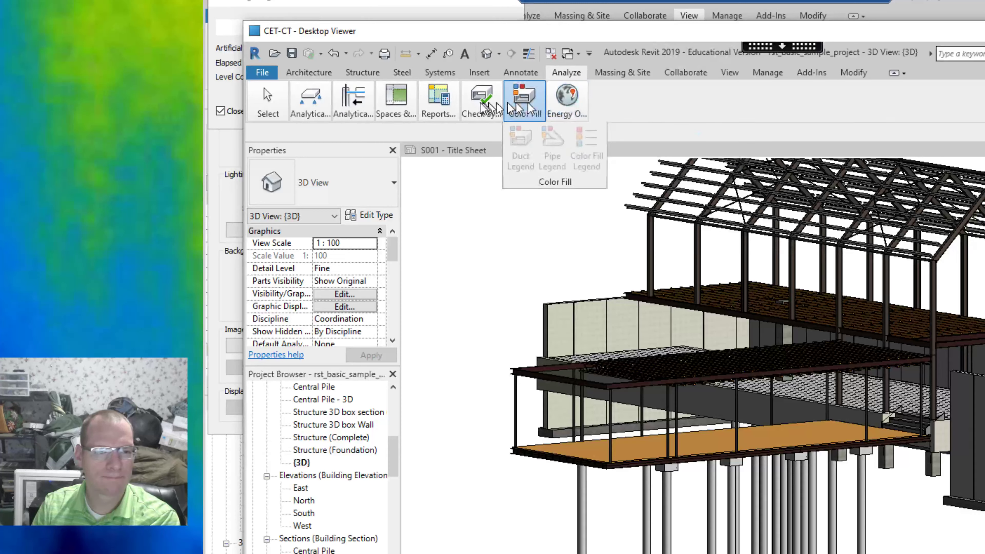
{"action": "mouse_move", "coordinate": [485, 109]}
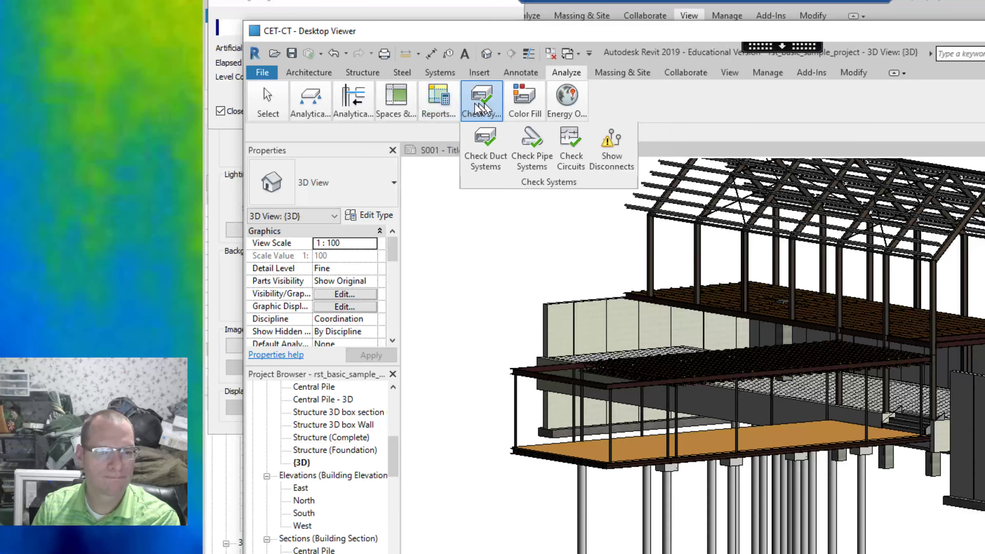
{"action": "mouse_move", "coordinate": [356, 103]}
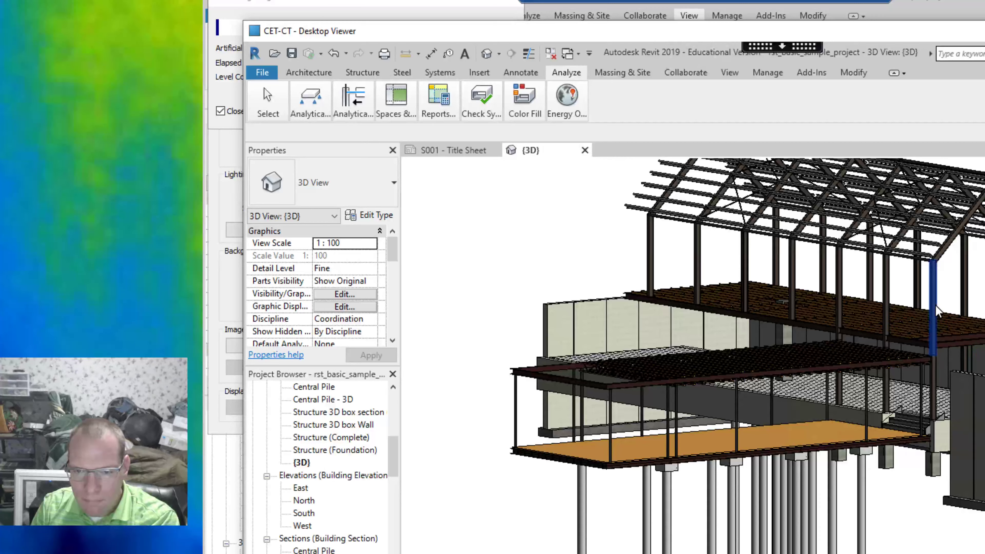
Select the highlighted roof column and run the analytical Supports check on it.
{"action": "left_click", "coordinate": [931, 278]}
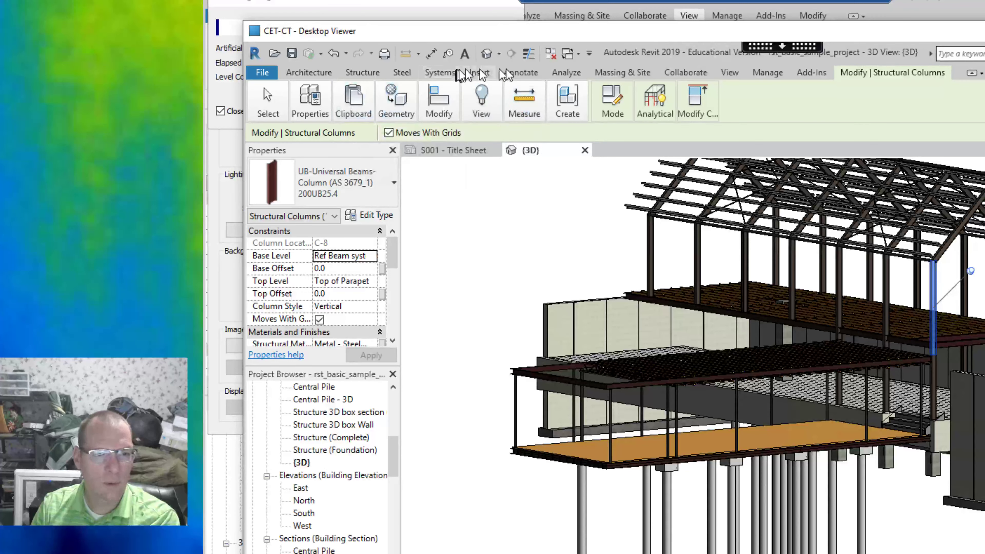
{"action": "left_click", "coordinate": [572, 74]}
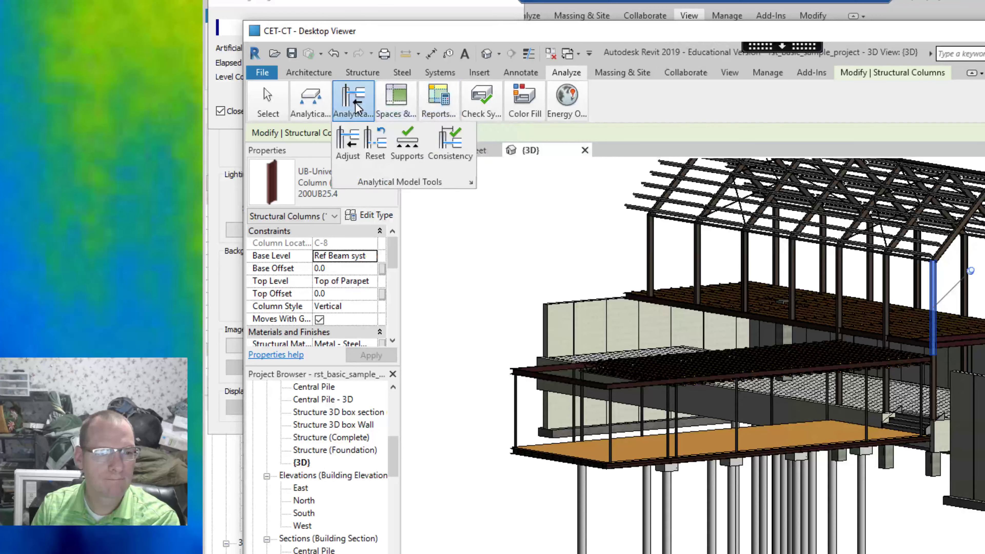
{"action": "left_click", "coordinate": [409, 151]}
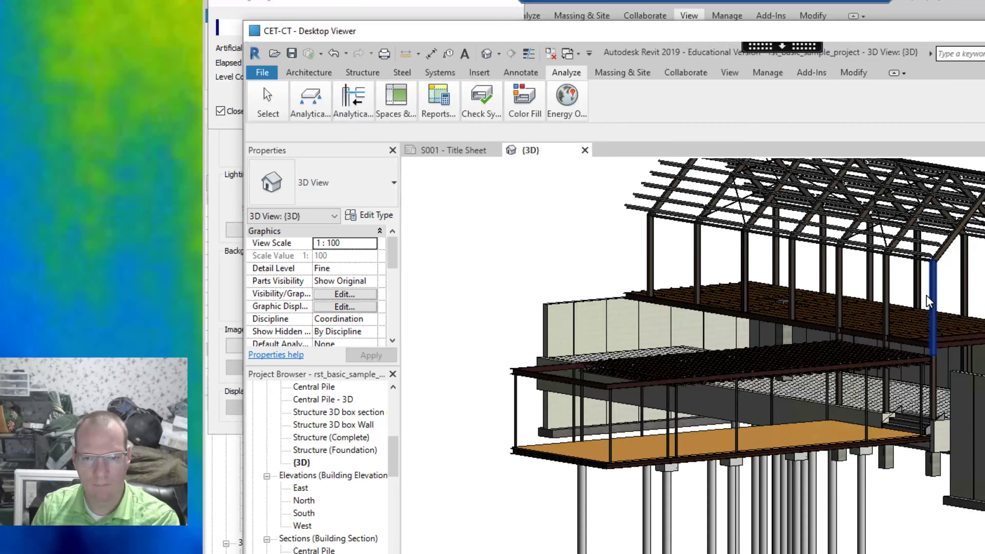
{"action": "left_click", "coordinate": [928, 301]}
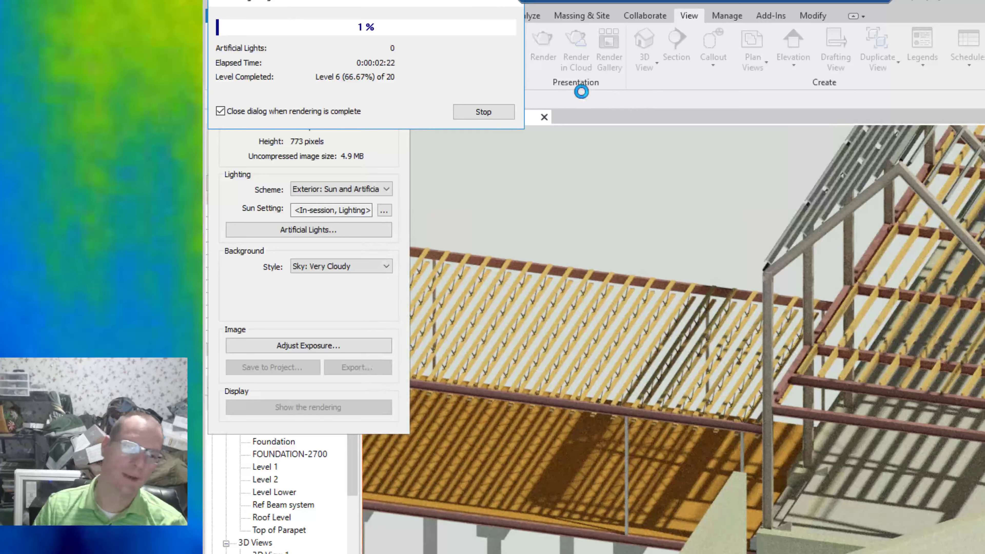
Stop the running render and restart it with the quality set to Medium.
{"action": "left_click", "coordinate": [483, 112]}
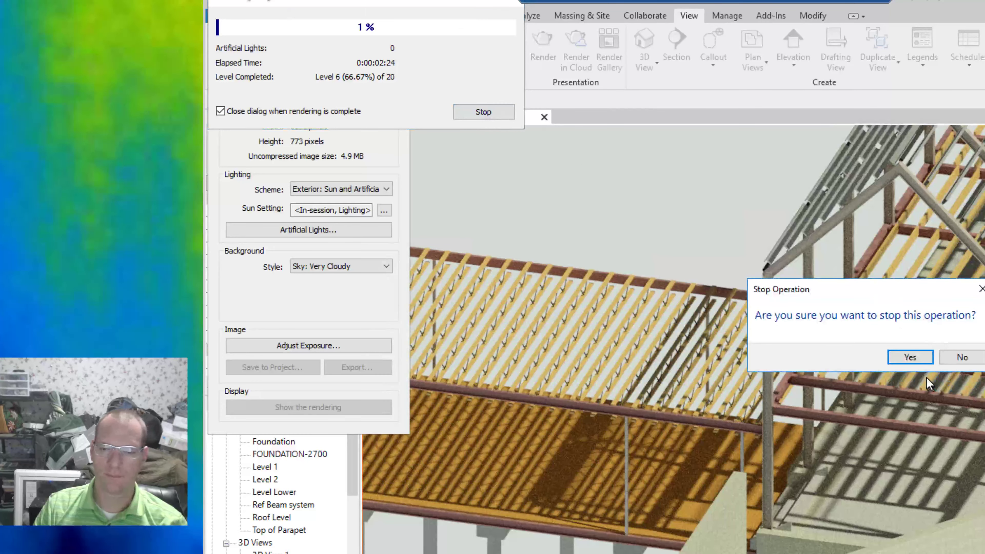
{"action": "left_click", "coordinate": [910, 358]}
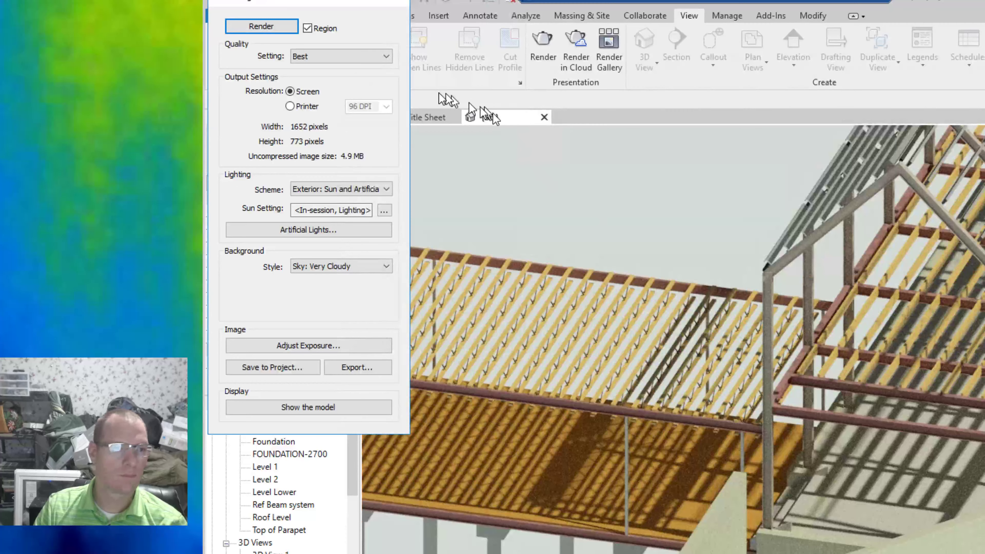
{"action": "left_click", "coordinate": [363, 58]}
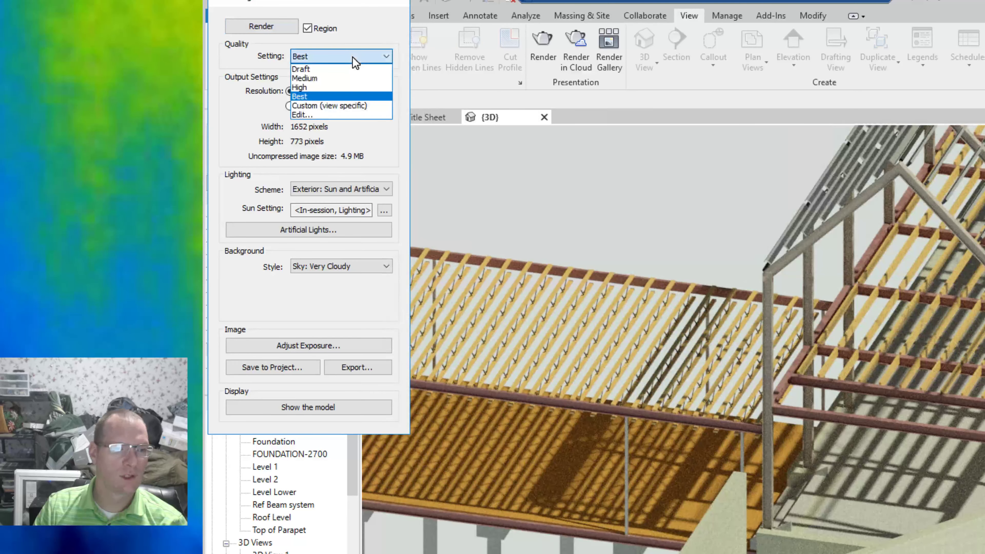
{"action": "left_click", "coordinate": [318, 78]}
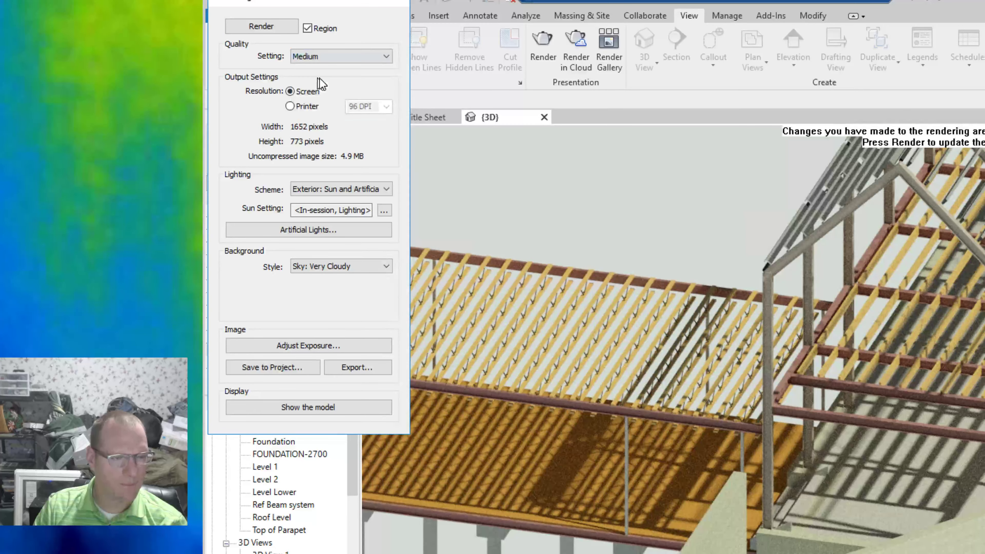
{"action": "left_click", "coordinate": [254, 18]}
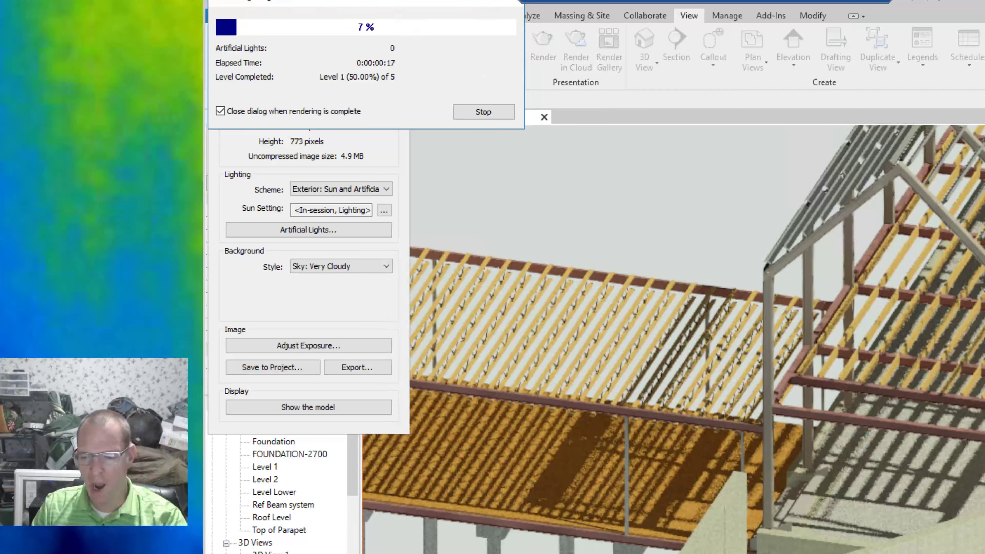
Switch to the remote lab desktop and close its Revit session.
{"action": "key", "text": "alt+Tab"}
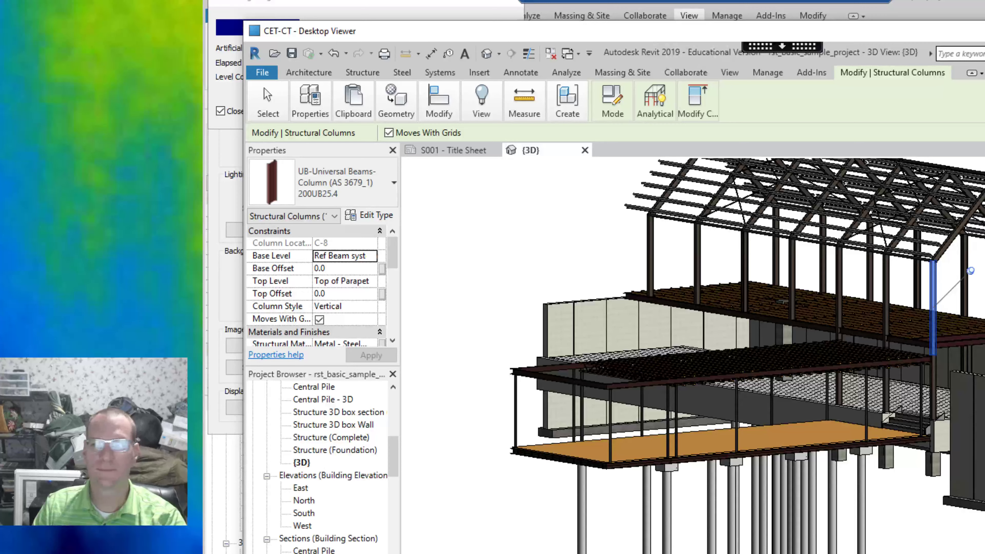
{"action": "key", "text": "alt+F4"}
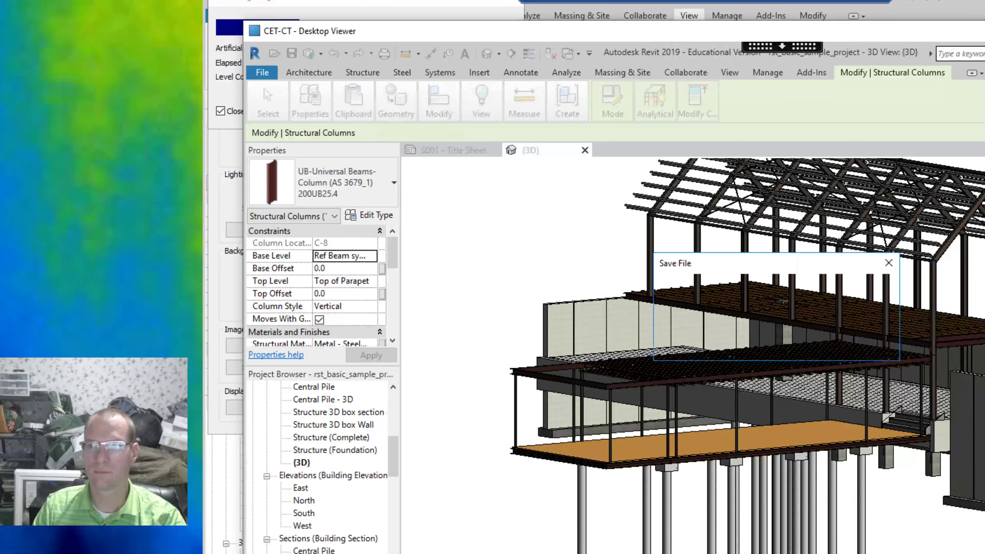
{"action": "left_click", "coordinate": [813, 346]}
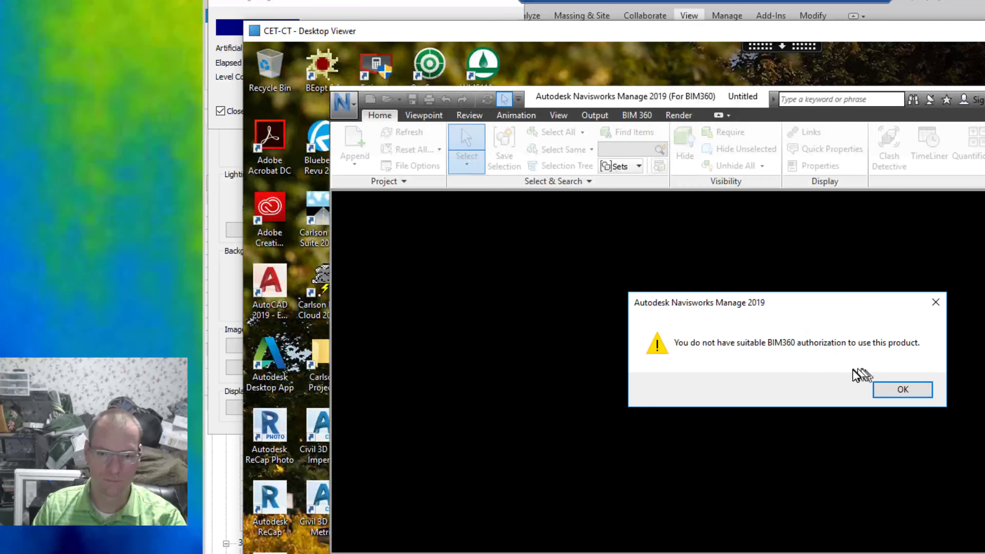
Dismiss the Navisworks authorization error and launch Navisworks Manage 2019 from the Start menu.
{"action": "left_click", "coordinate": [922, 389]}
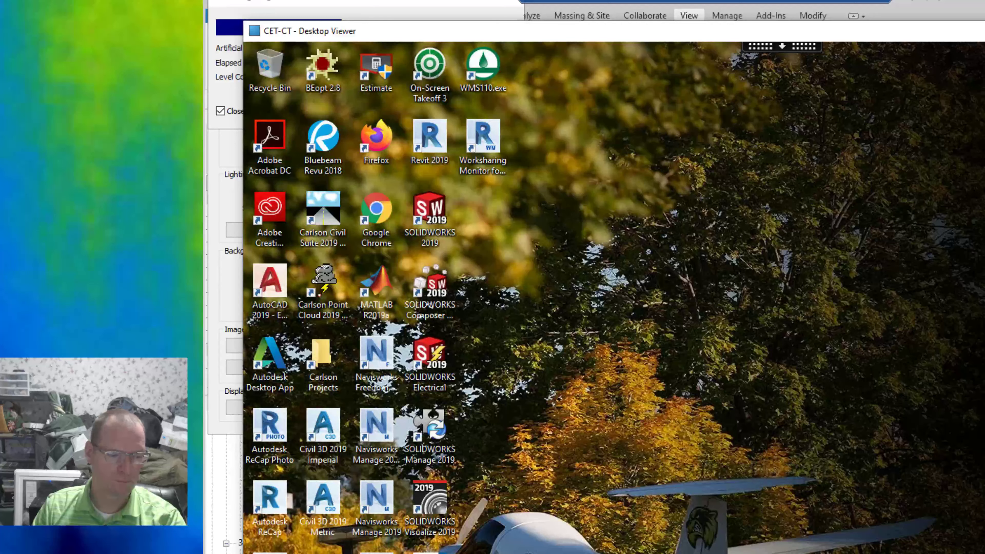
{"action": "left_click", "coordinate": [259, 553]}
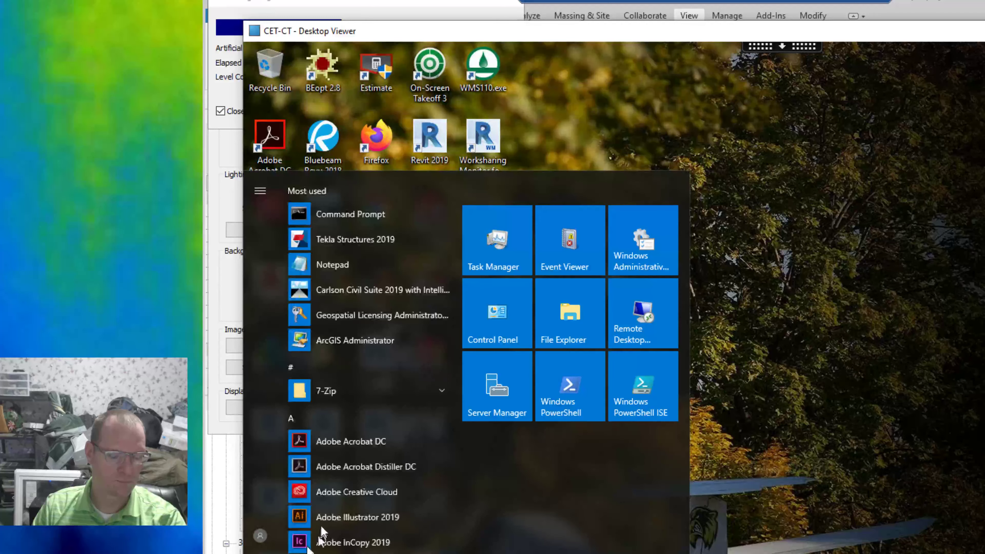
{"action": "left_click", "coordinate": [260, 538]}
{"action": "left_click", "coordinate": [267, 498]}
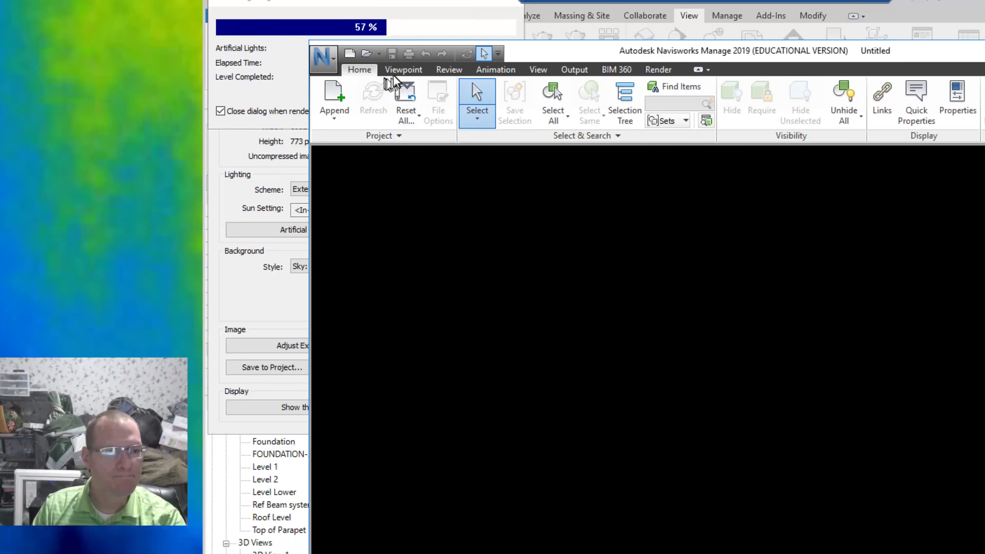
Try to open a file from the Navisworks application menu.
{"action": "left_click", "coordinate": [329, 66]}
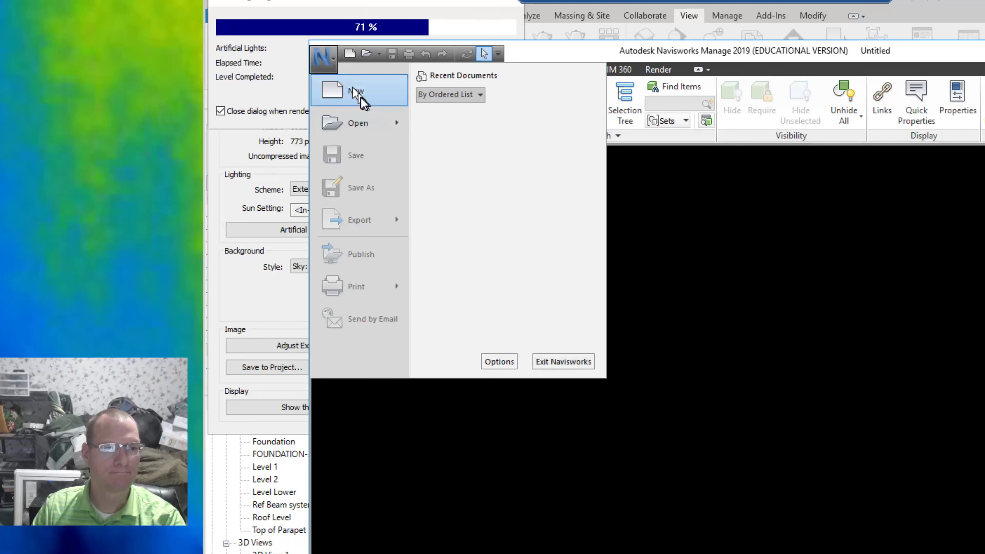
{"action": "left_click", "coordinate": [362, 116]}
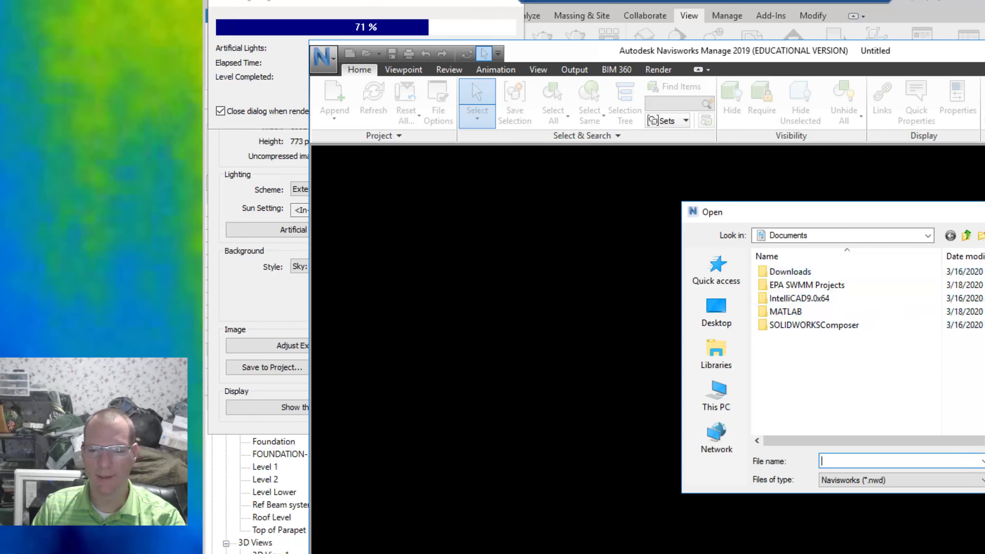
{"action": "left_click", "coordinate": [984, 480]}
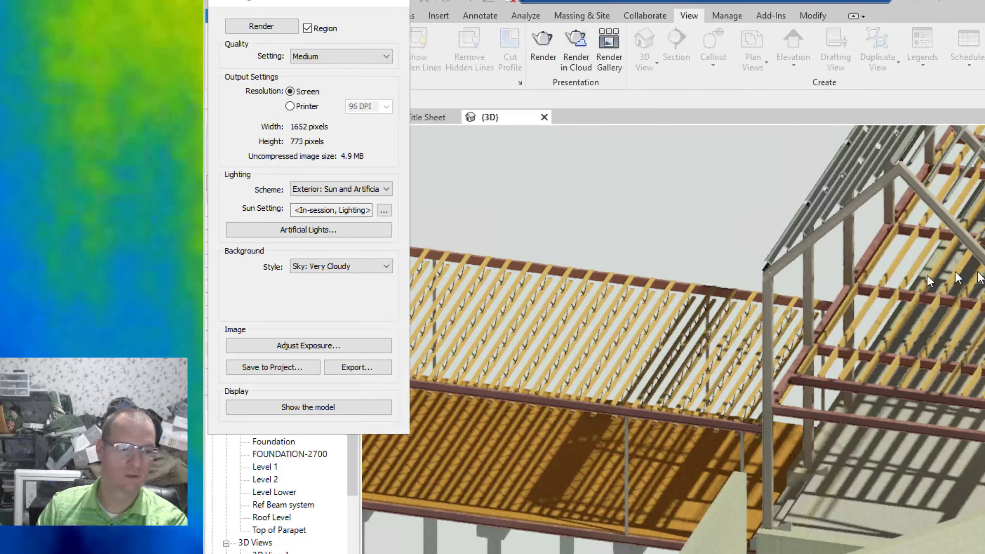
Toggle the render display between the rendered image and the model in the 3D view.
{"action": "left_click", "coordinate": [299, 410]}
{"action": "left_click", "coordinate": [298, 411]}
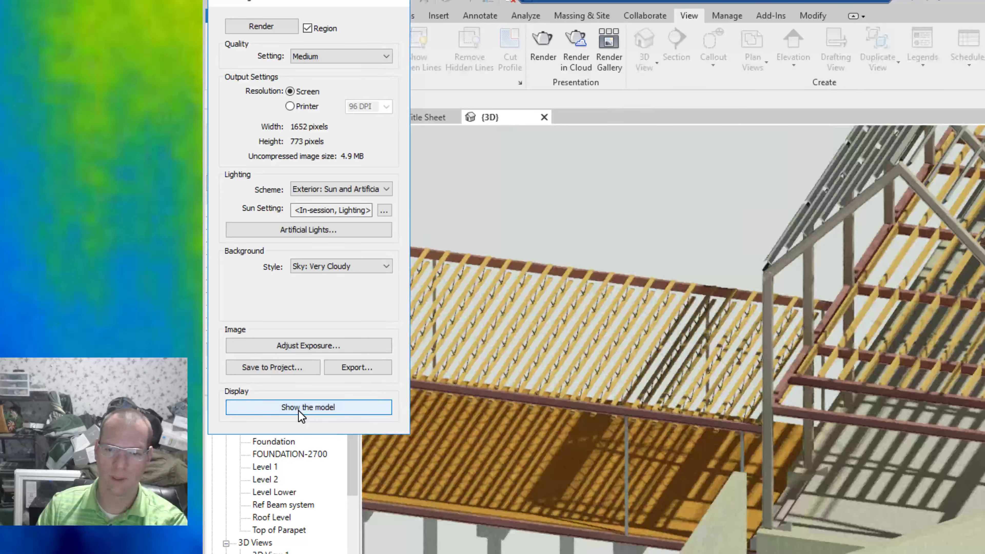
{"action": "left_click", "coordinate": [298, 411]}
{"action": "left_click", "coordinate": [298, 411]}
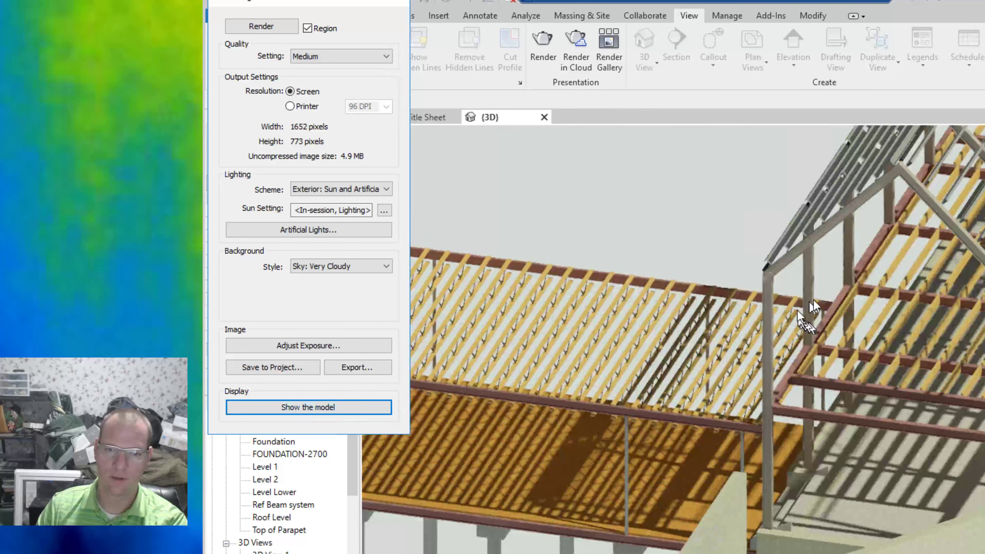
{"action": "scroll", "coordinate": [853, 285], "scroll_direction": "down", "scroll_amount": 5}
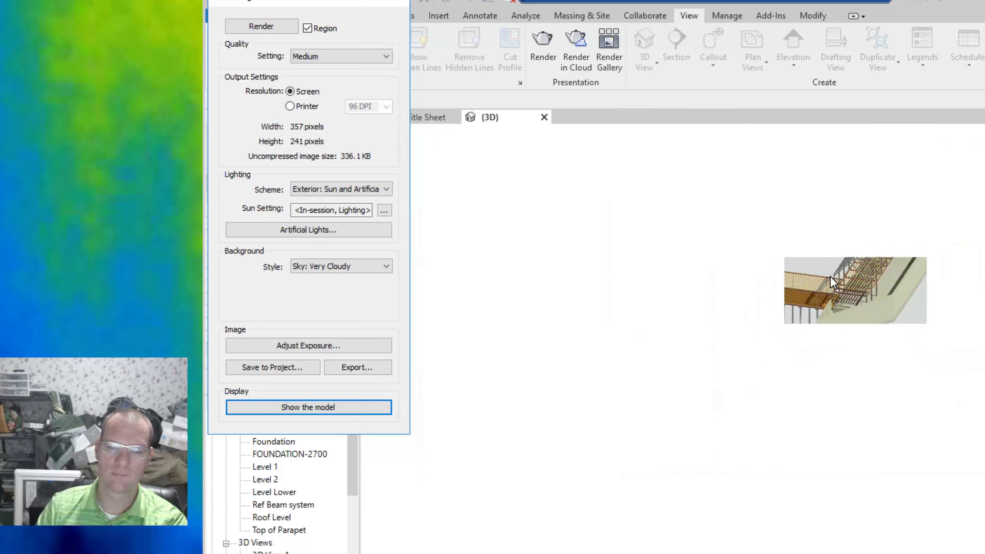
{"action": "left_click", "coordinate": [327, 407]}
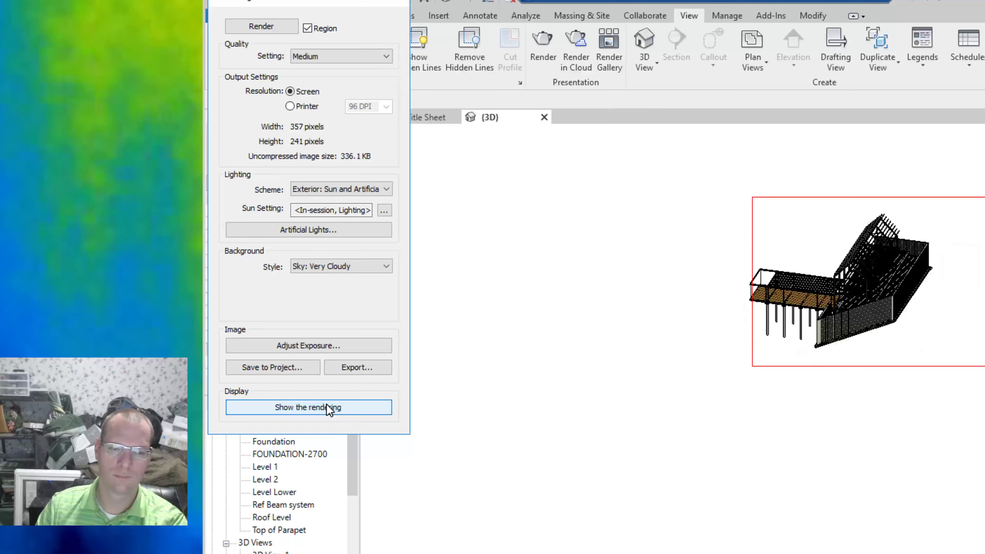
{"action": "left_click", "coordinate": [327, 407]}
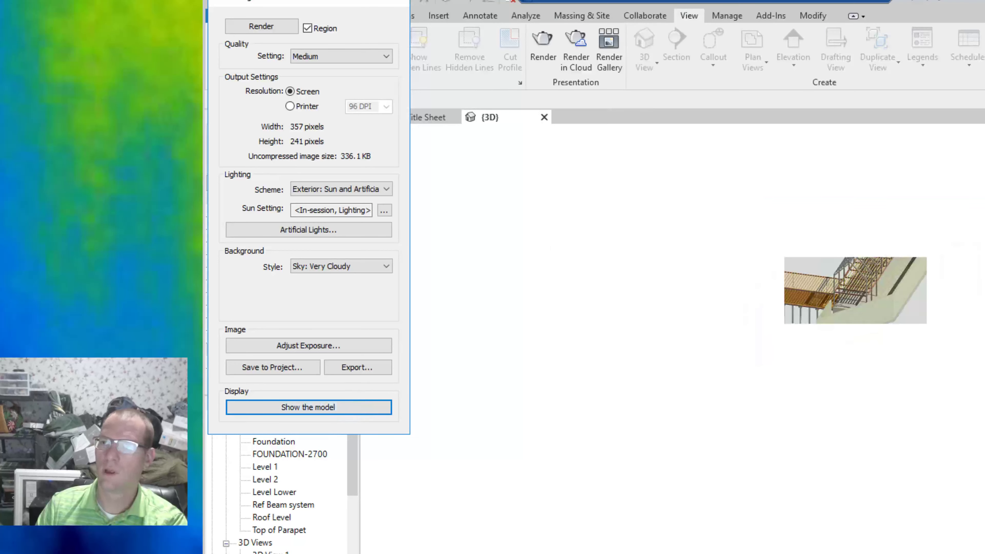
Close Revit without saving changes to rst_basic_sample_project.
{"action": "left_click", "coordinate": [983, 1]}
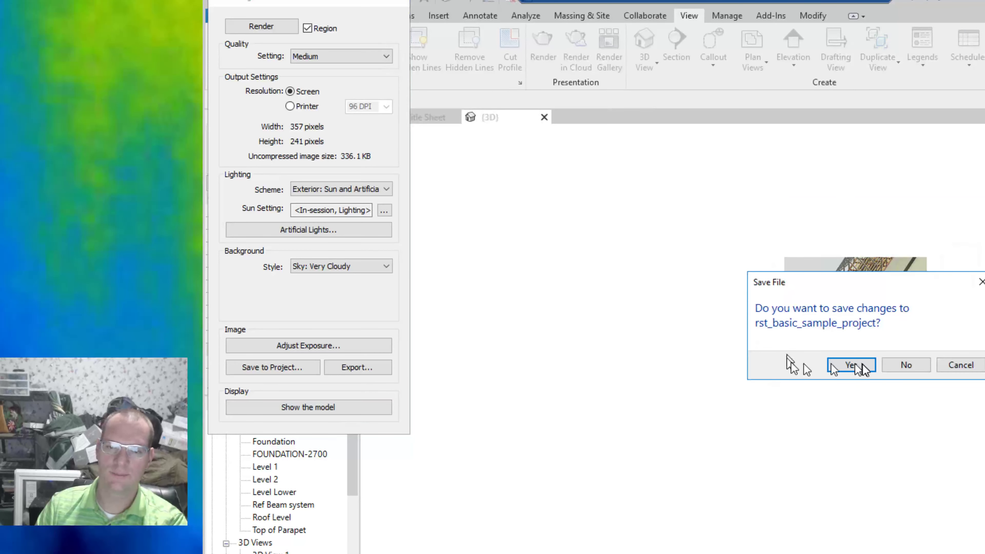
{"action": "left_click", "coordinate": [917, 369]}
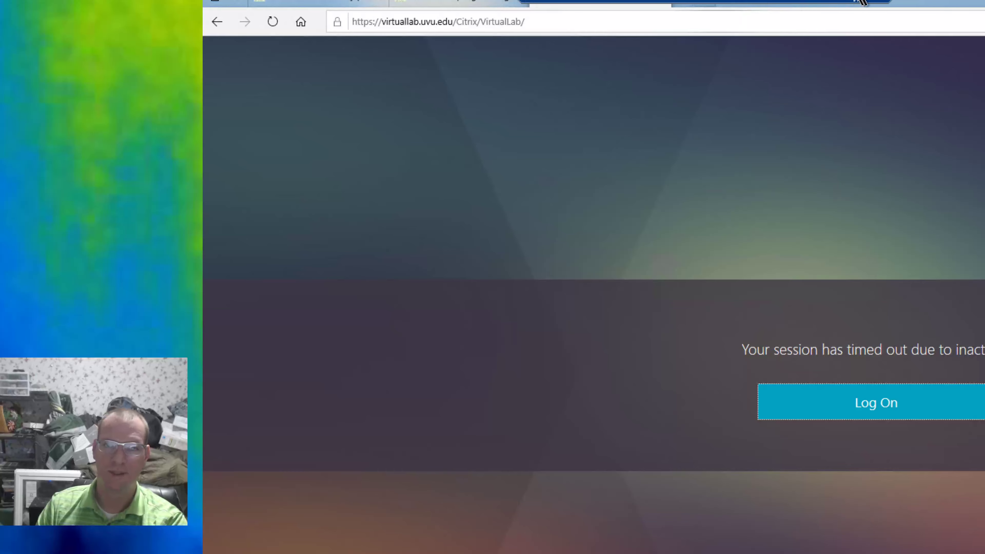
Switch to the web browser and go to uvu.edu/cet/support in a new window.
{"action": "left_click", "coordinate": [846, 5]}
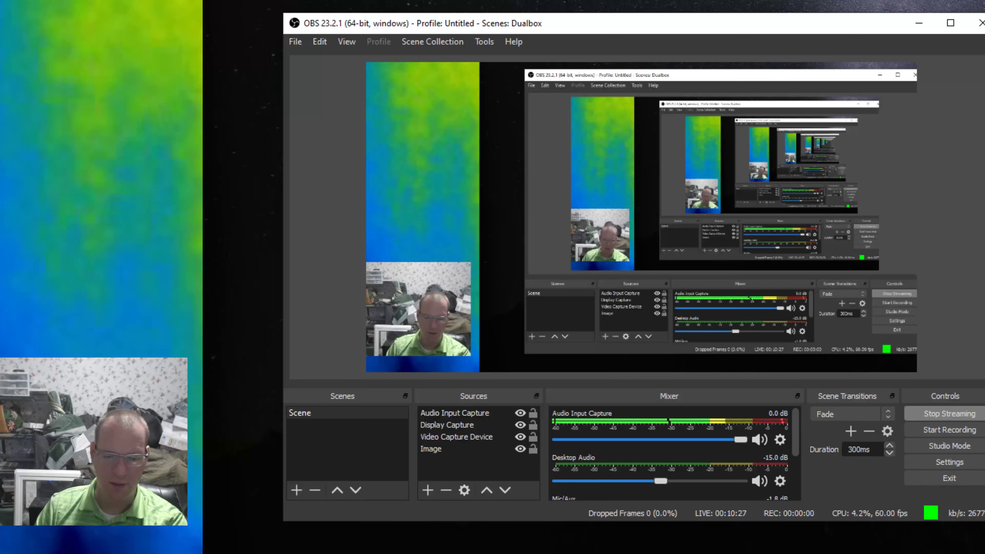
{"action": "right_click", "coordinate": [701, 553]}
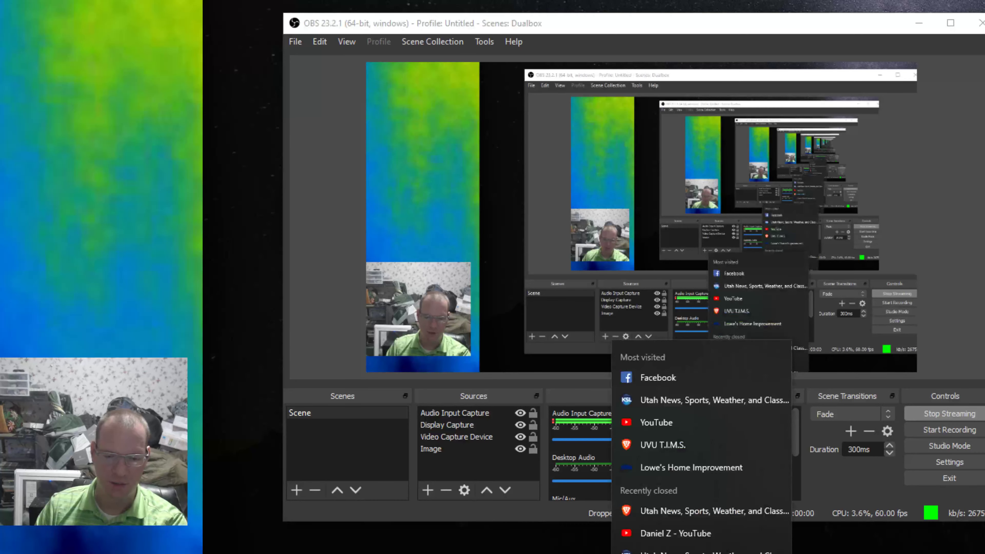
{"action": "left_click", "coordinate": [690, 553]}
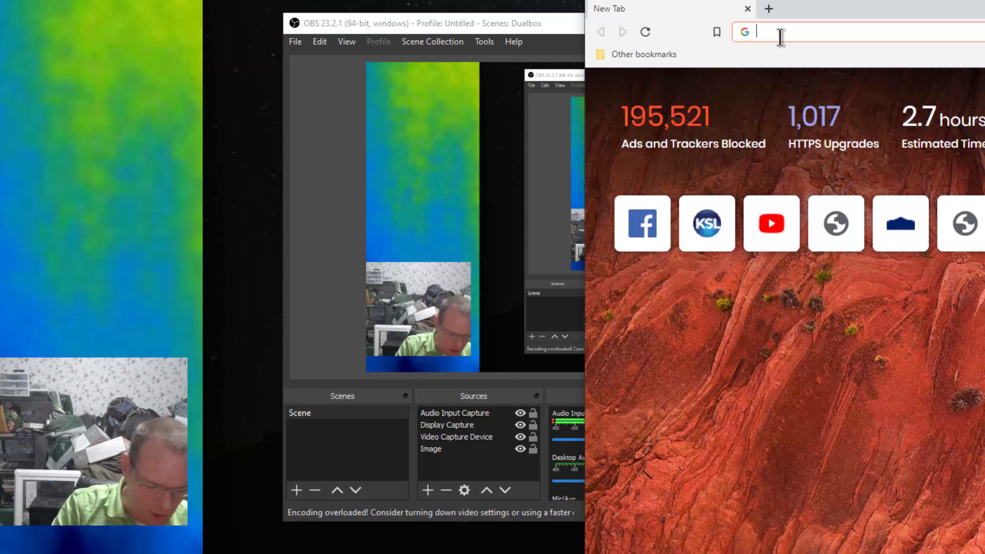
{"action": "type", "text": "uvu.edu"}
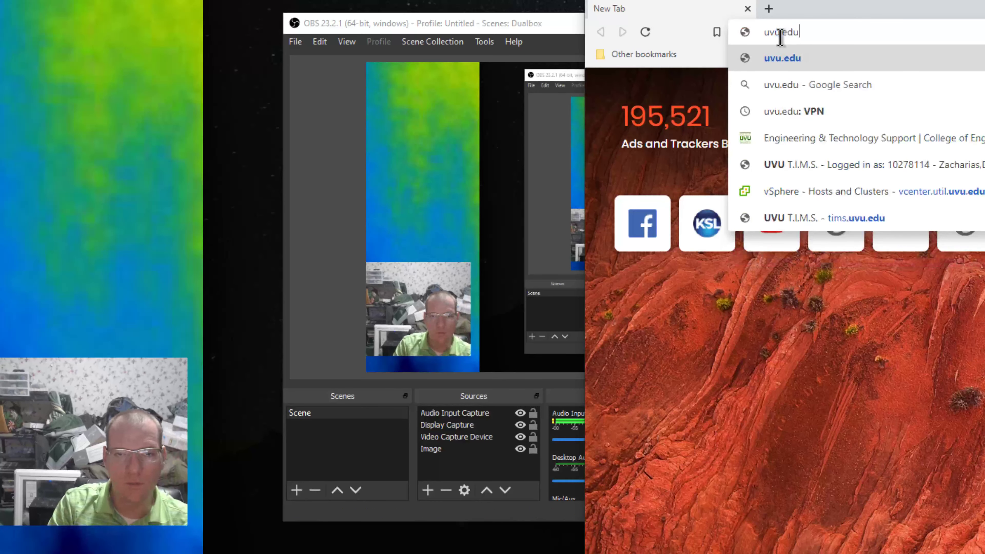
{"action": "type", "text": "/cet/"}
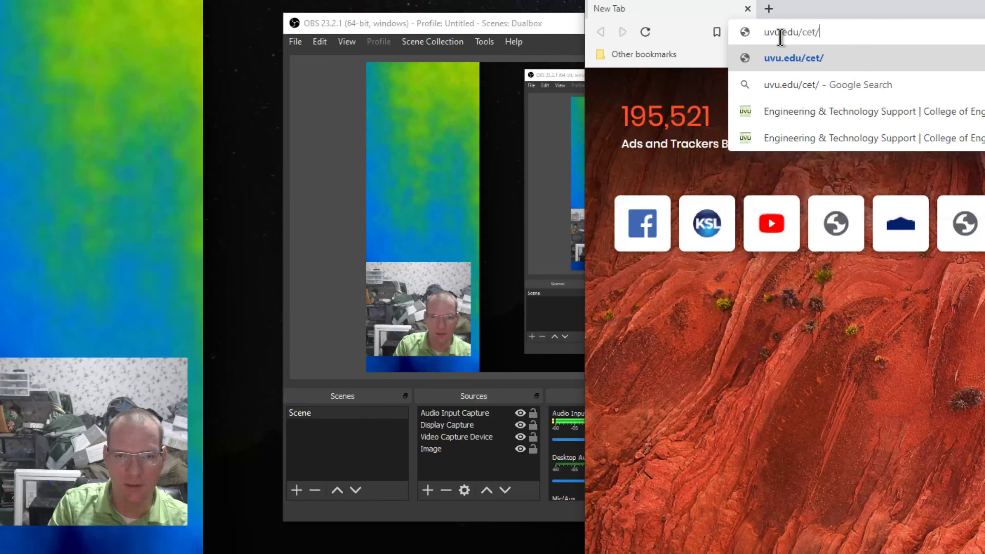
{"action": "type", "text": "si"}
{"action": "key", "text": "BackSpace"}
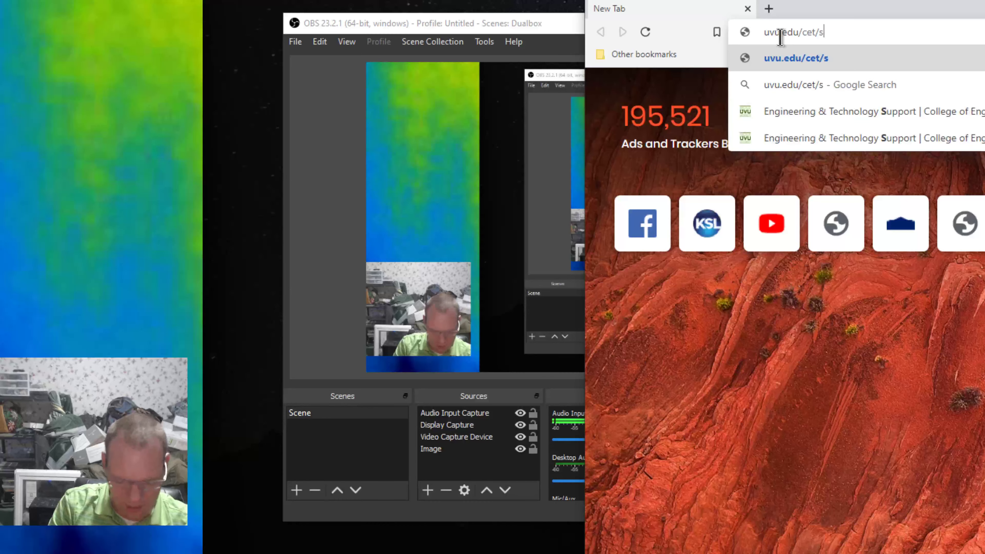
{"action": "type", "text": "upport"}
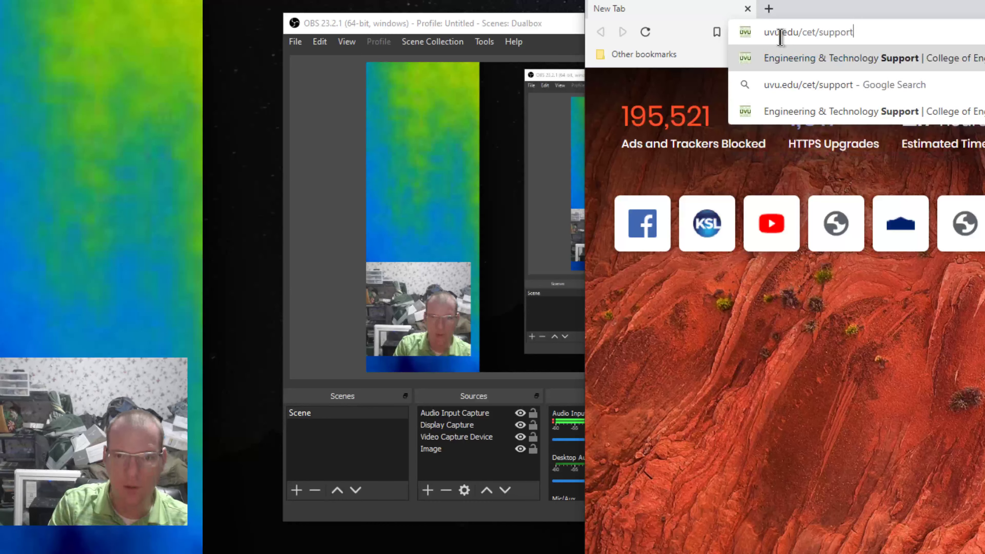
{"action": "key", "text": "Return"}
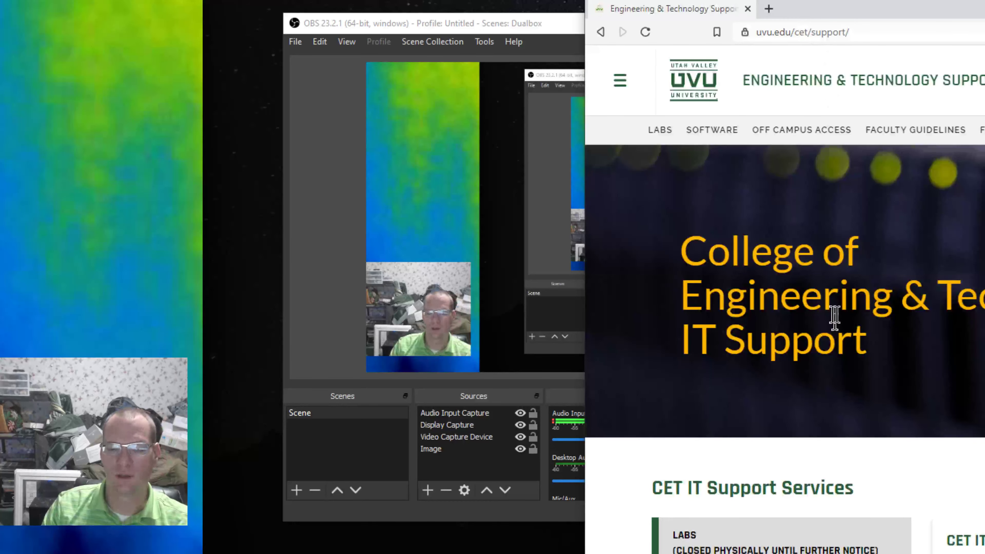
Open the Labs page and its Remote Access to Lab Computers instructions.
{"action": "left_click", "coordinate": [772, 550]}
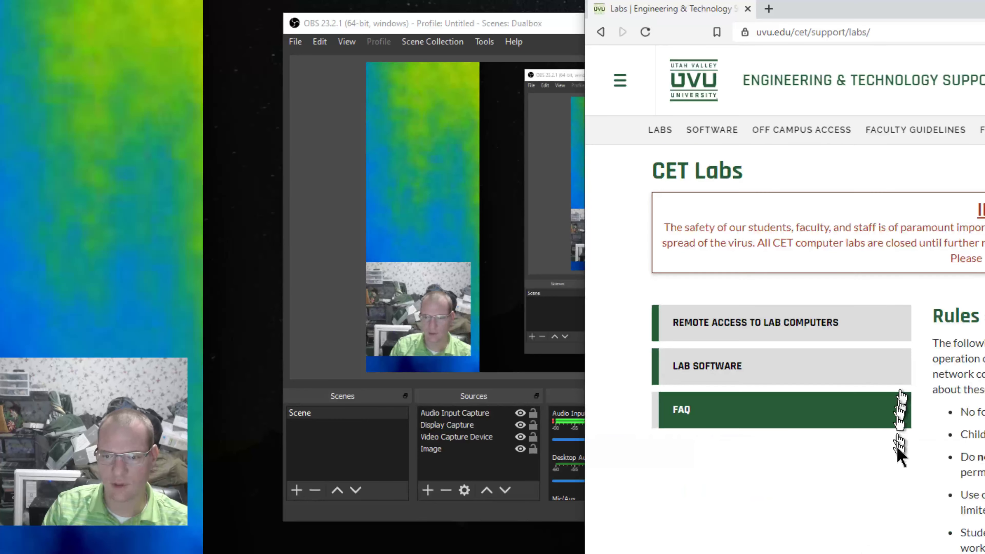
{"action": "left_click", "coordinate": [777, 330]}
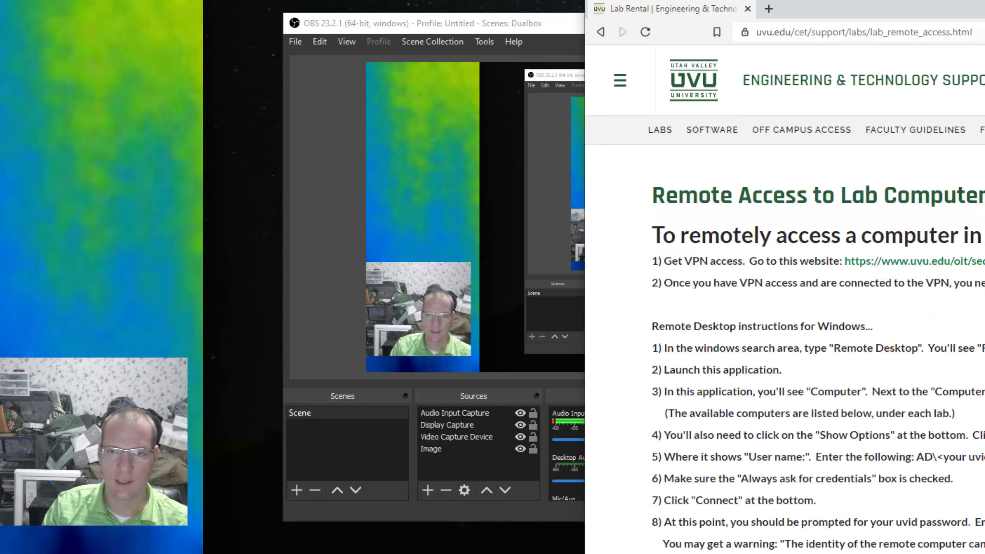
{"action": "left_click", "coordinate": [892, 32]}
{"action": "left_click", "coordinate": [979, 32]}
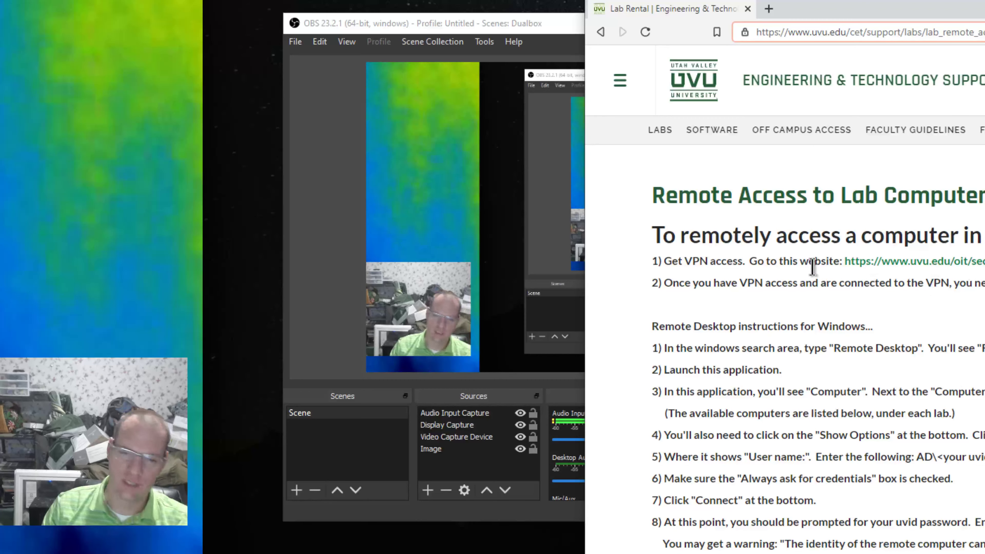
Open the VPN access link in a new tab and switch to it.
{"action": "right_click", "coordinate": [903, 259]}
{"action": "left_click", "coordinate": [953, 272]}
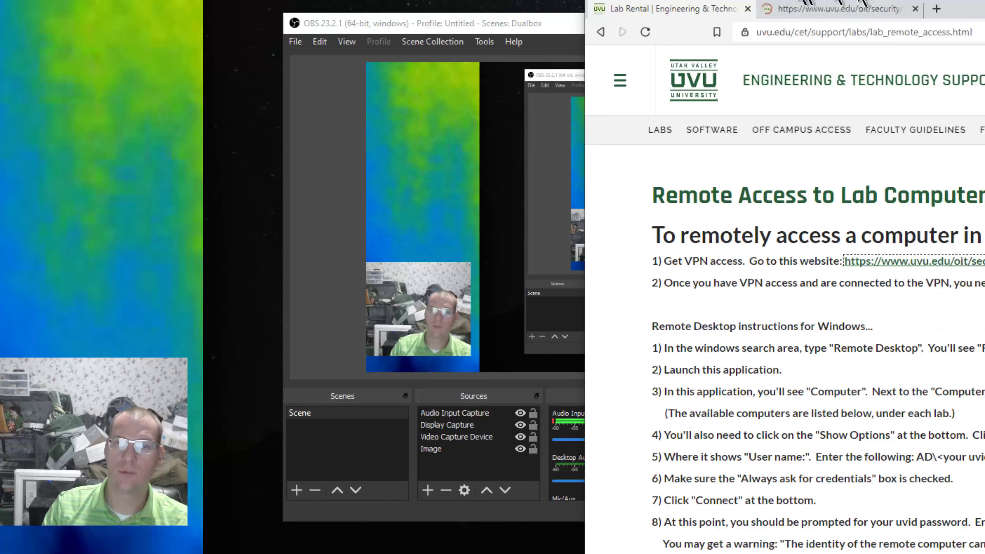
{"action": "left_click", "coordinate": [833, 9]}
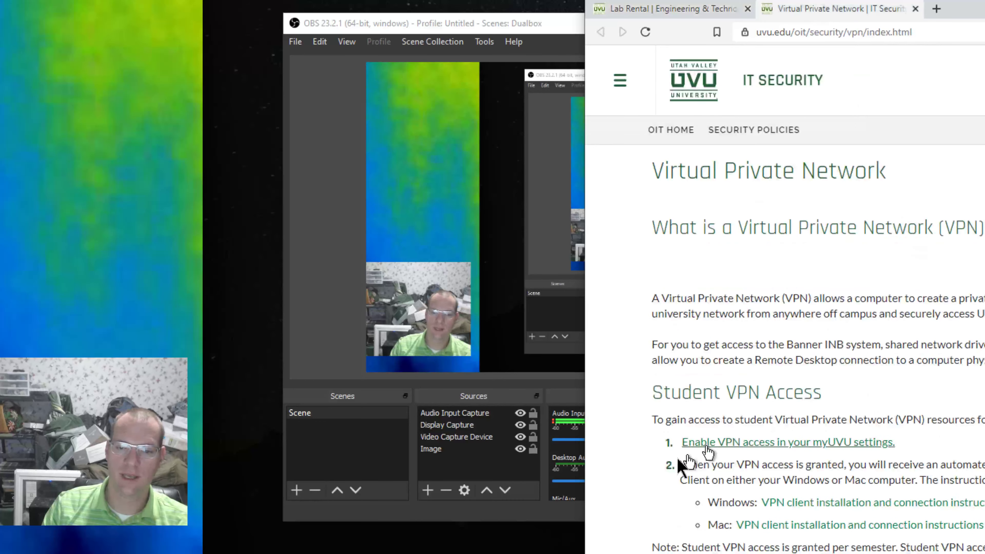
Open the Windows VPN client installation and connection instructions and scroll through them.
{"action": "scroll", "coordinate": [860, 539], "scroll_direction": "down", "scroll_amount": 5}
{"action": "scroll", "coordinate": [849, 543], "scroll_direction": "down", "scroll_amount": 5}
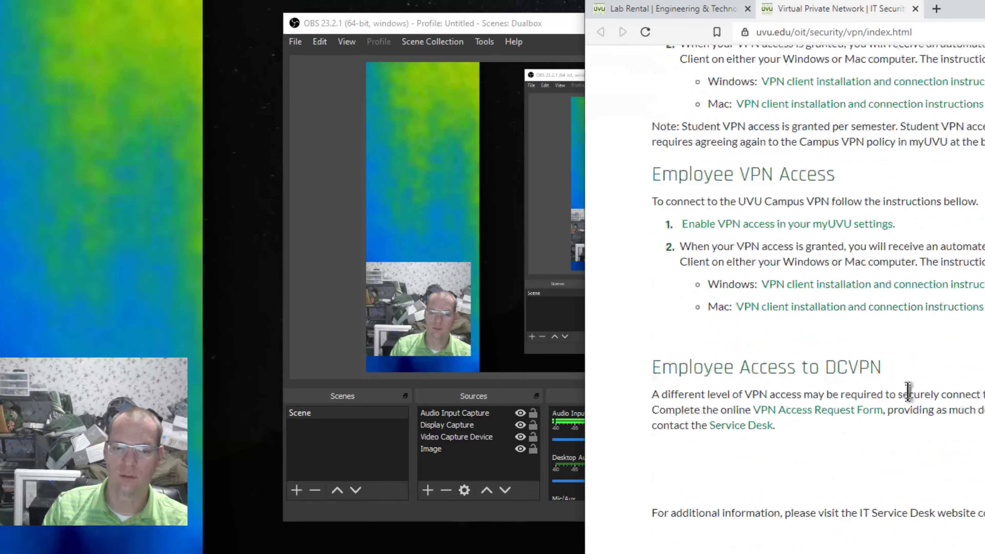
{"action": "scroll", "coordinate": [904, 389], "scroll_direction": "up", "scroll_amount": 9}
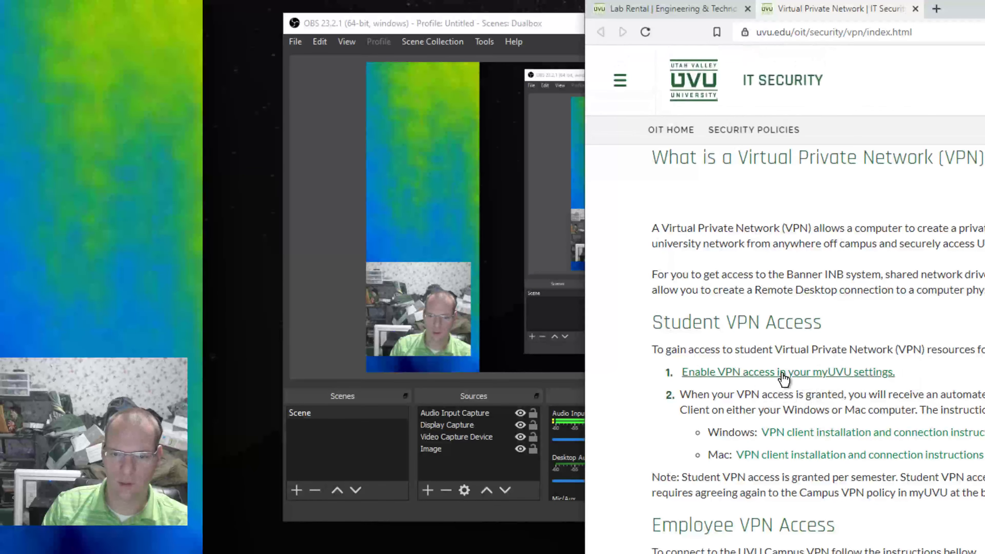
{"action": "left_click", "coordinate": [875, 435]}
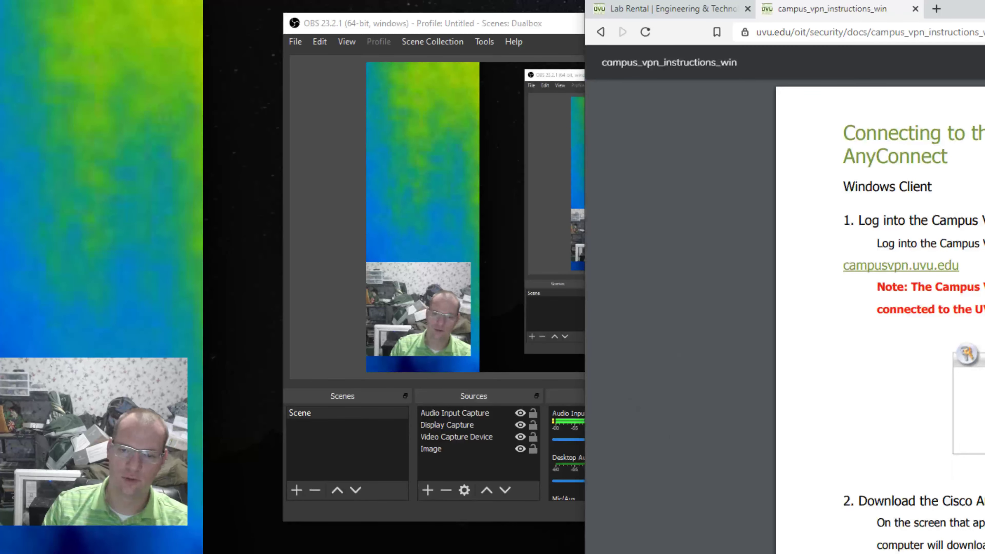
{"action": "scroll", "coordinate": [950, 220], "scroll_direction": "down", "scroll_amount": 5}
{"action": "scroll", "coordinate": [881, 310], "scroll_direction": "down", "scroll_amount": 15}
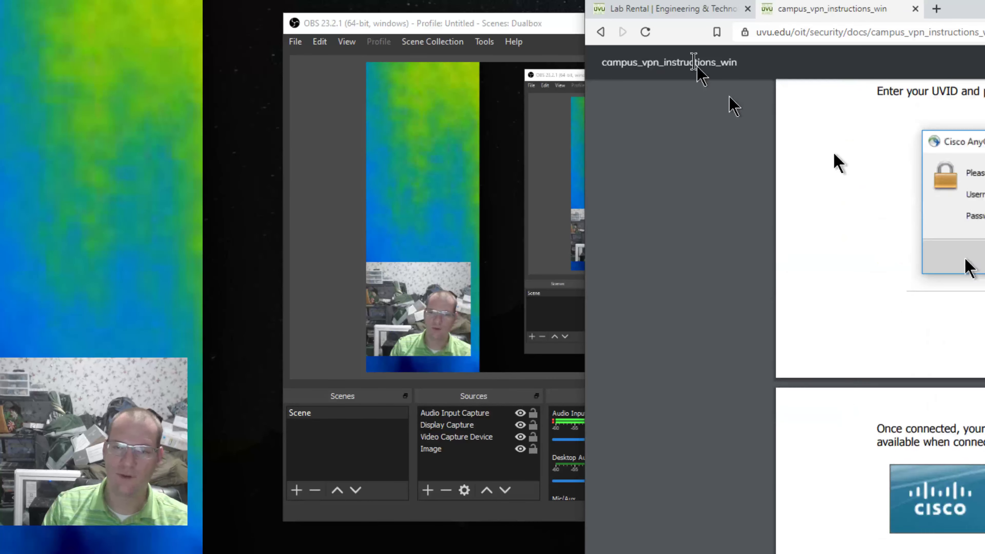
Return to the remote access page and scroll to the list of available labs.
{"action": "left_click", "coordinate": [690, 9]}
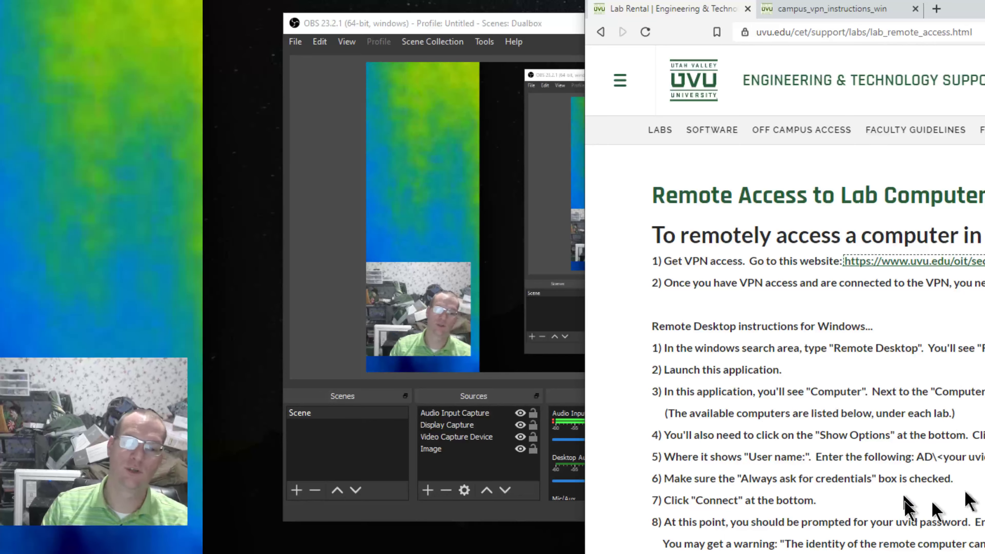
{"action": "scroll", "coordinate": [932, 473], "scroll_direction": "down", "scroll_amount": 11}
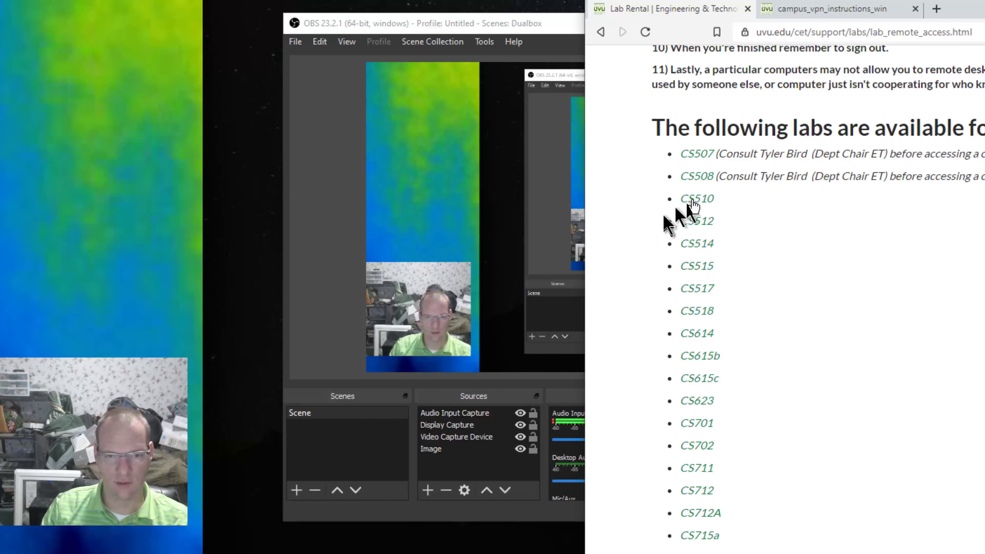
Scroll back up to the top of the Remote Access to Lab Computers instructions.
{"action": "scroll", "coordinate": [783, 256], "scroll_direction": "up", "scroll_amount": 10}
{"action": "scroll", "coordinate": [787, 249], "scroll_direction": "up", "scroll_amount": 4}
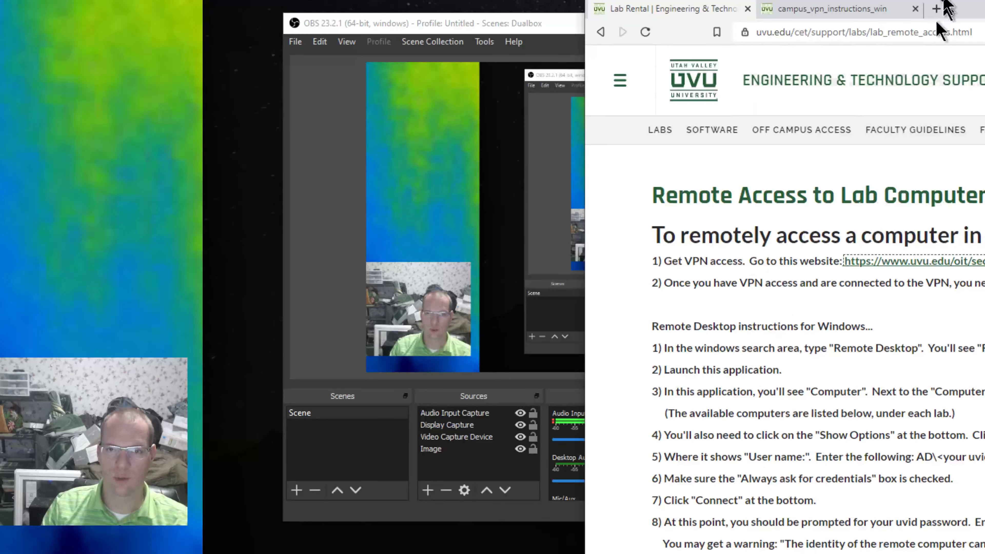
{"action": "left_click", "coordinate": [937, 10]}
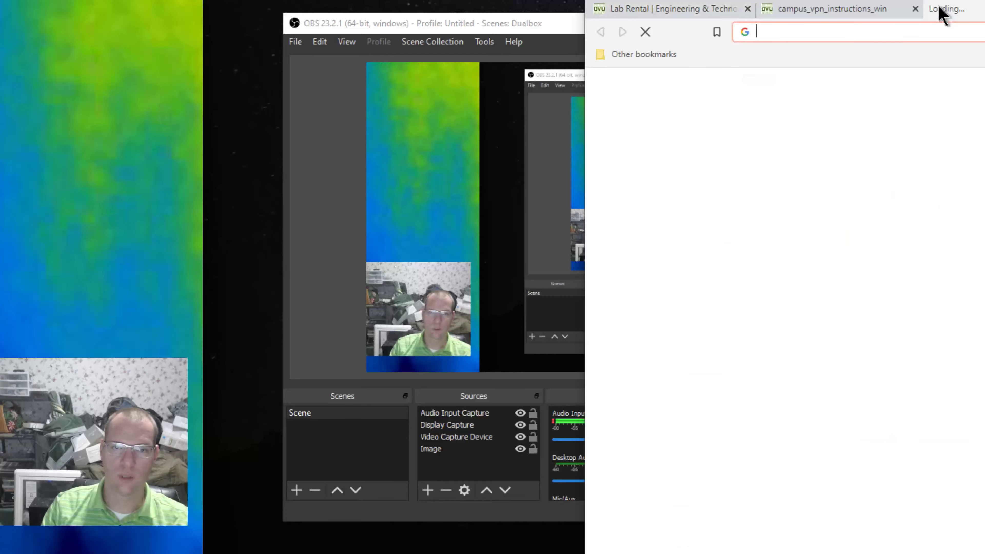
{"action": "type", "text": "v"}
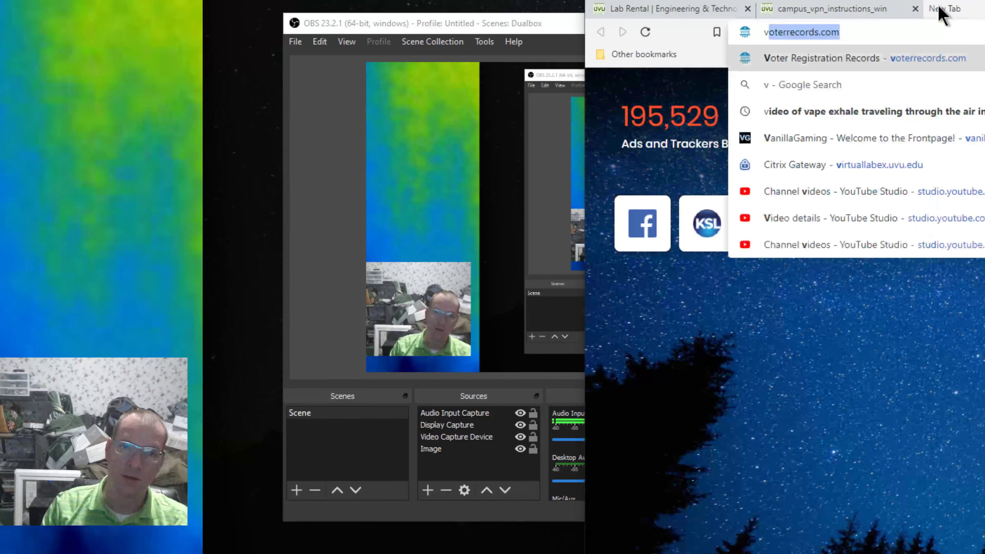
{"action": "key", "text": "BackSpace"}
{"action": "key", "text": "BackSpace"}
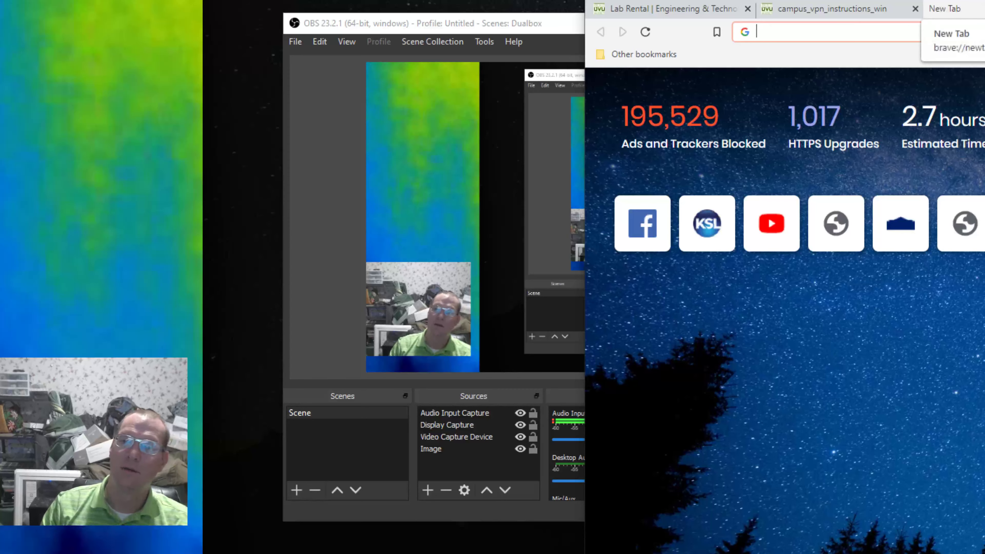
{"action": "key", "text": "ctrl+w"}
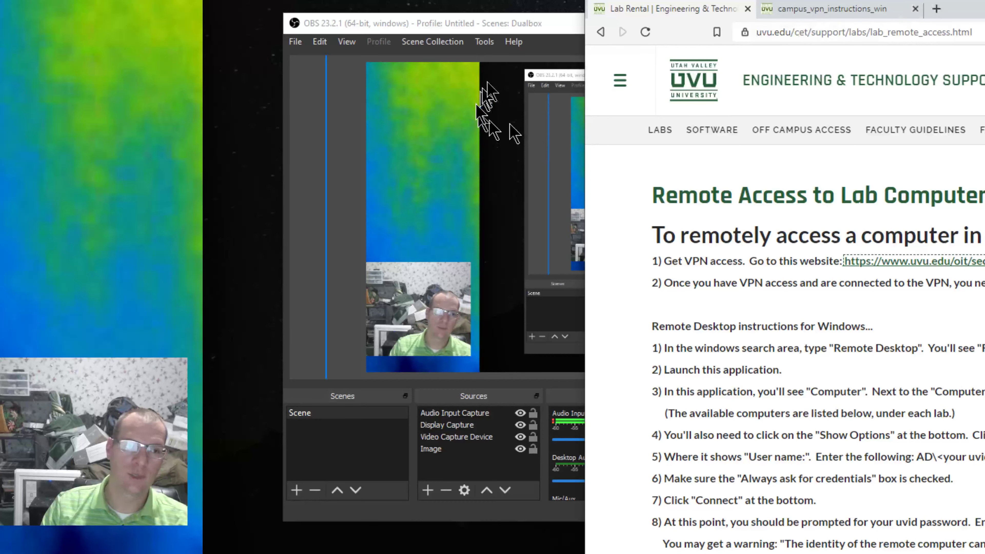
Switch to OBS and bring its window to the front.
{"action": "left_click", "coordinate": [514, 27]}
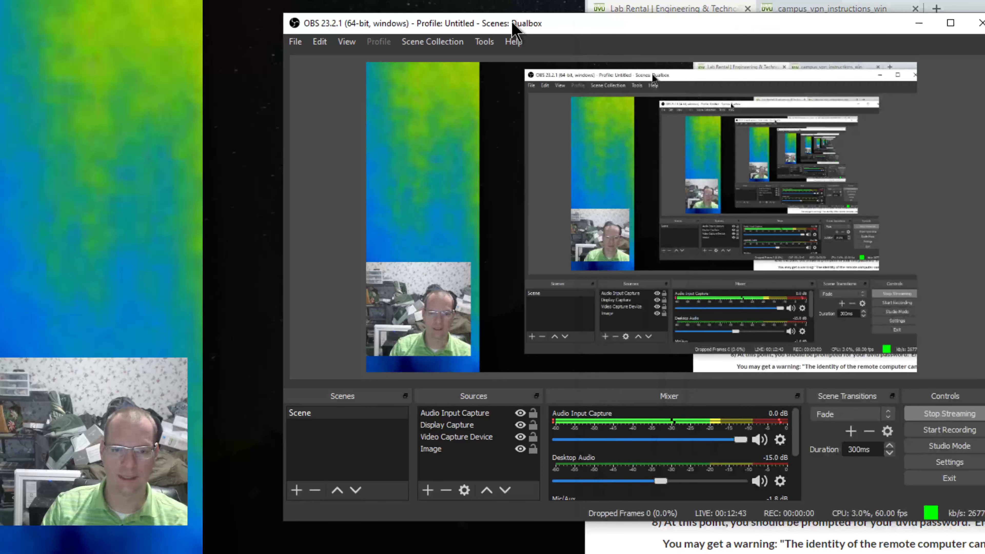